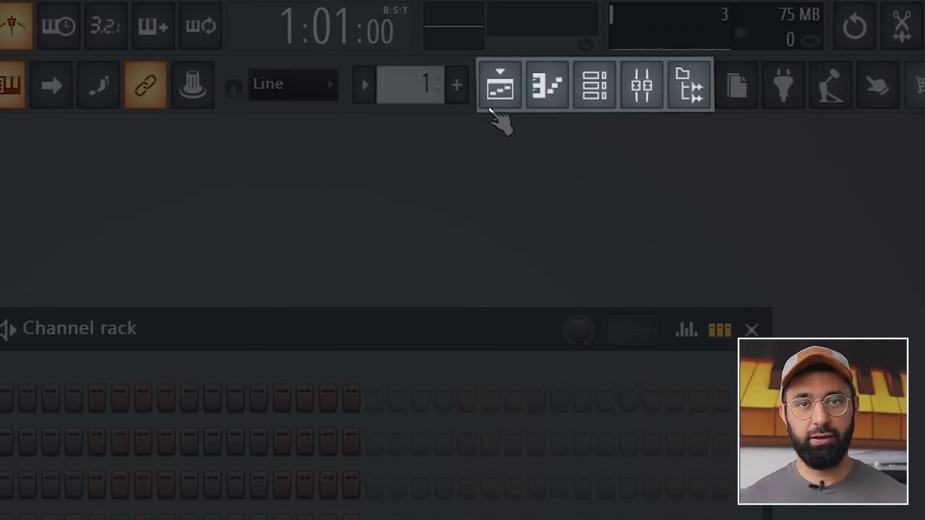
{"action": "left_click", "coordinate": [499, 85]}
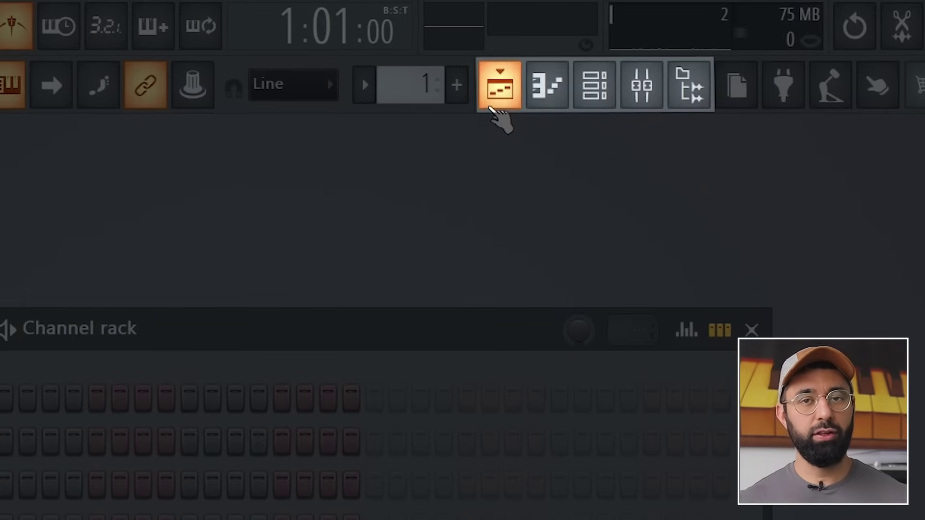
{"action": "left_click", "coordinate": [535, 103]}
{"action": "left_click", "coordinate": [584, 105]}
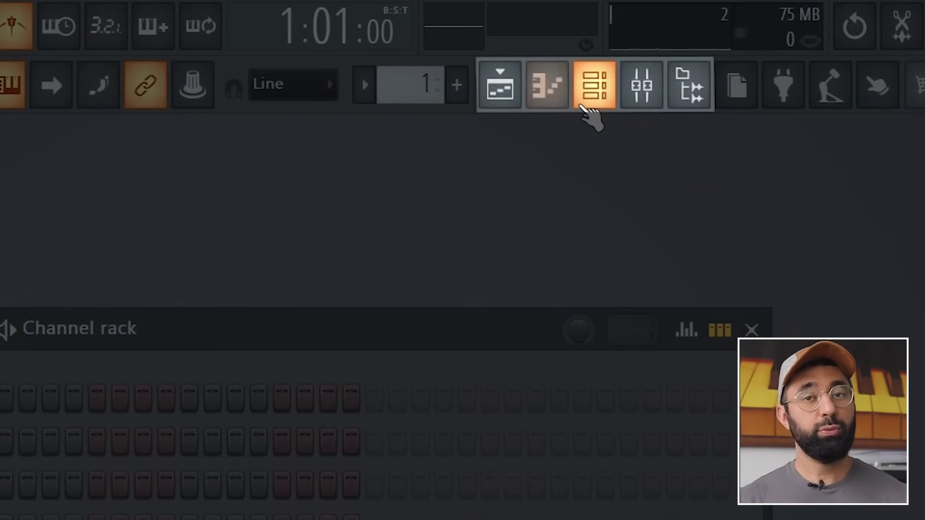
{"action": "left_click", "coordinate": [640, 108]}
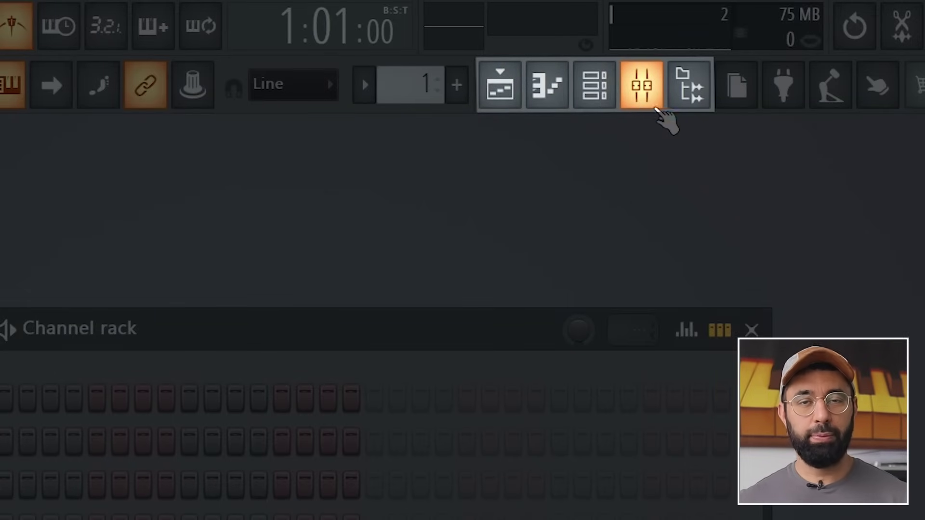
{"action": "left_click", "coordinate": [682, 104]}
{"action": "left_click", "coordinate": [688, 102]}
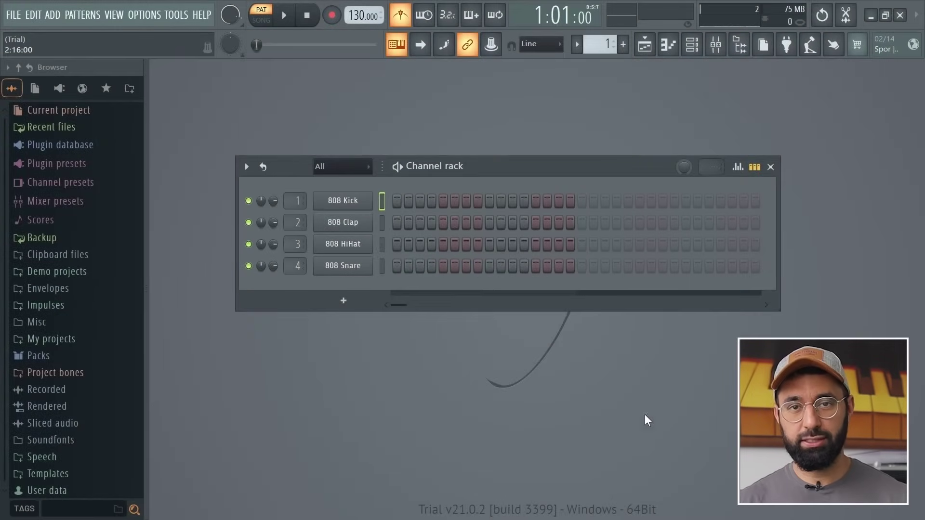
Create a new project from the Empty template.
{"action": "left_click", "coordinate": [24, 19]}
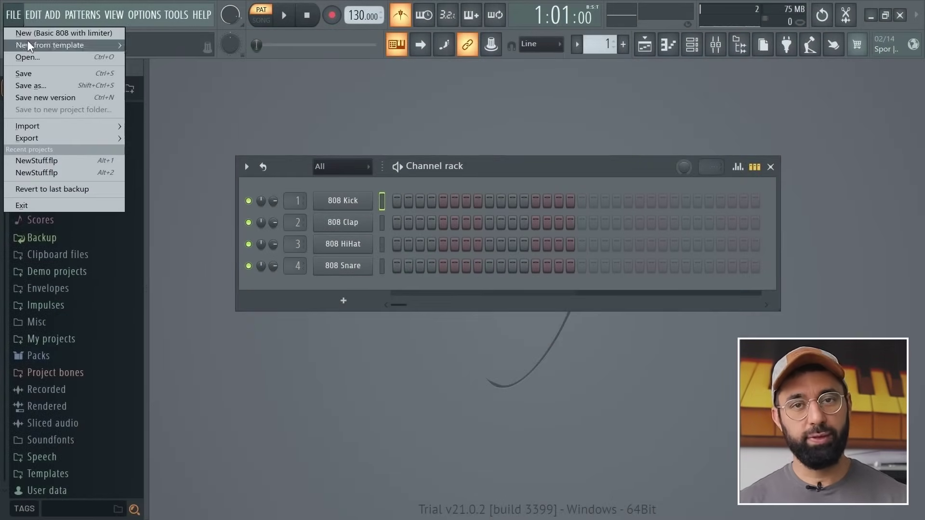
{"action": "mouse_move", "coordinate": [28, 41]}
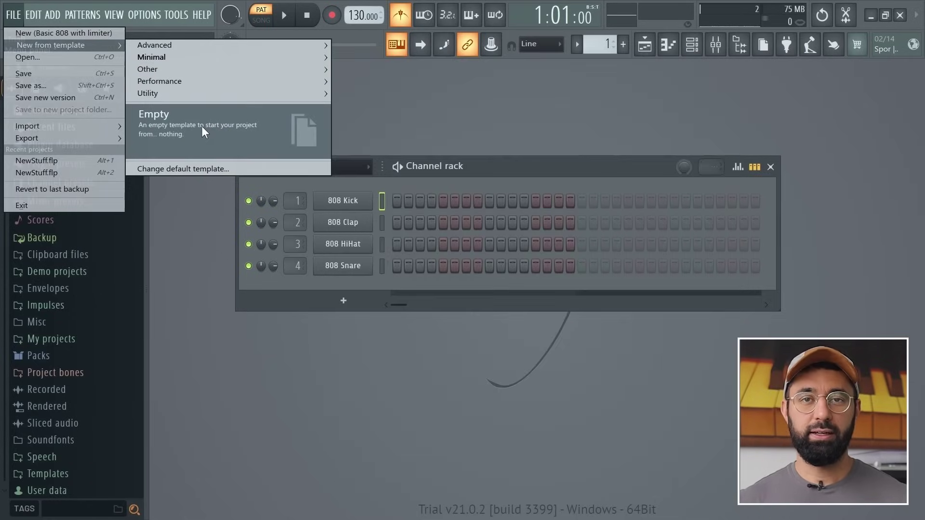
{"action": "left_click", "coordinate": [201, 126]}
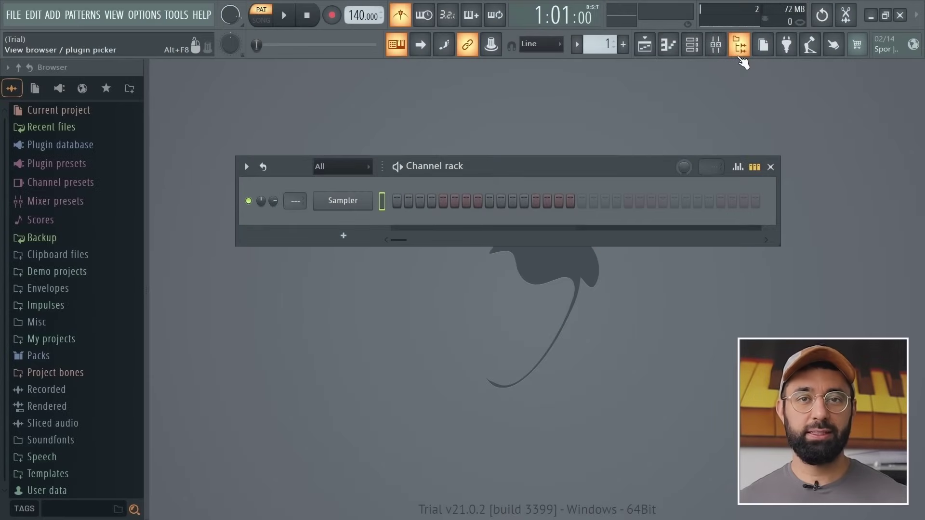
Toggle the browser's visibility and look through the Packs folder and its Drums category.
{"action": "left_click", "coordinate": [740, 58]}
{"action": "left_click", "coordinate": [740, 58]}
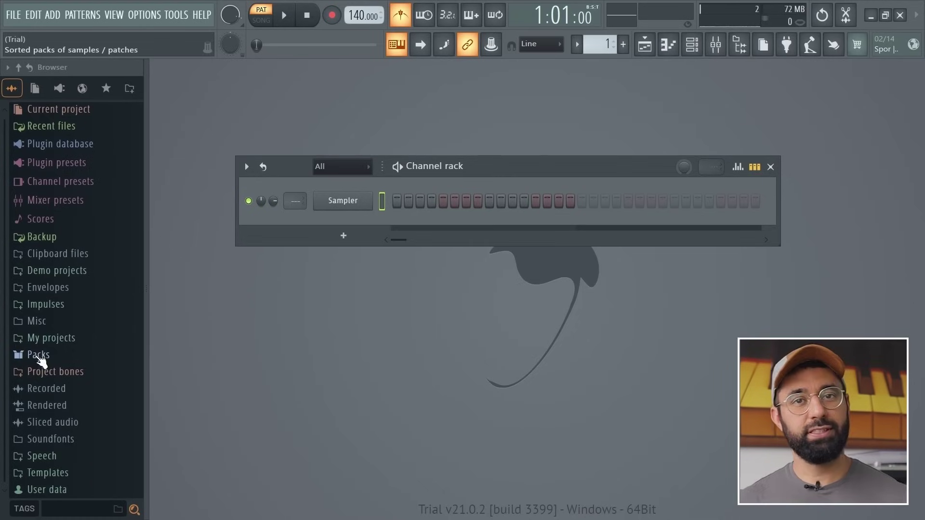
{"action": "left_click", "coordinate": [38, 355]}
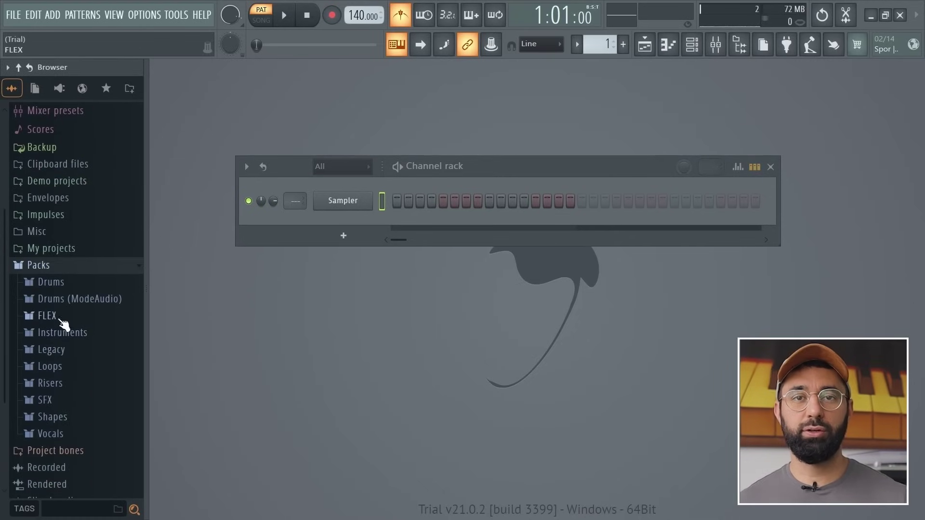
{"action": "left_click", "coordinate": [71, 290]}
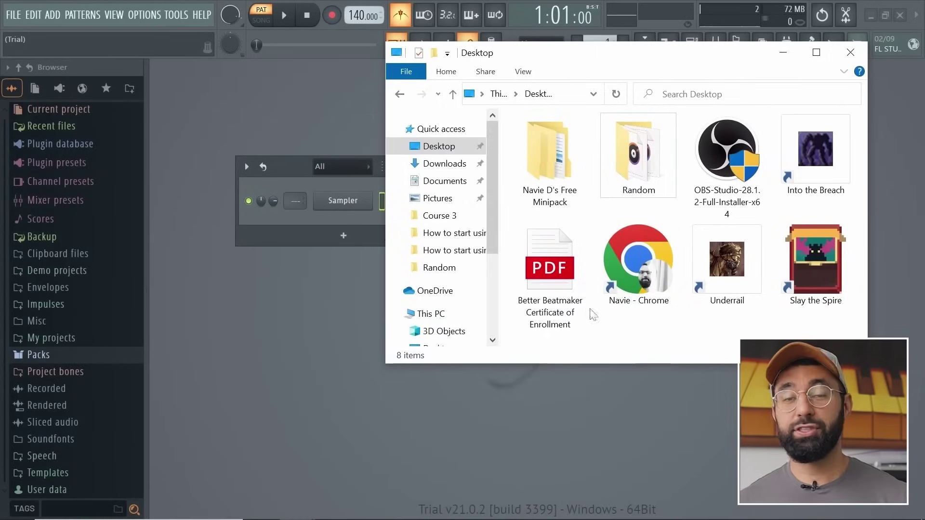
Add the Navie D's Free Minipack folder from the desktop to the browser and expand its Keys folder.
{"action": "left_click", "coordinate": [551, 167]}
{"action": "left_click_drag", "start_coordinate": [77, 370], "coordinate": [76, 372]}
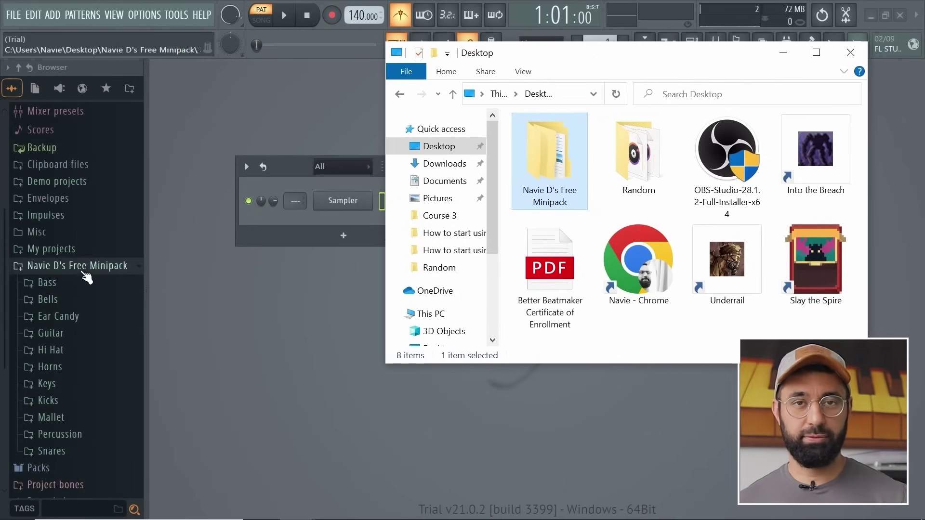
{"action": "left_click", "coordinate": [46, 384]}
Preview the electric piano samples in the Keys folder and load Electric Piano - Error (C) onto the Sampler channel.
{"action": "left_click", "coordinate": [97, 326]}
{"action": "left_click", "coordinate": [117, 316]}
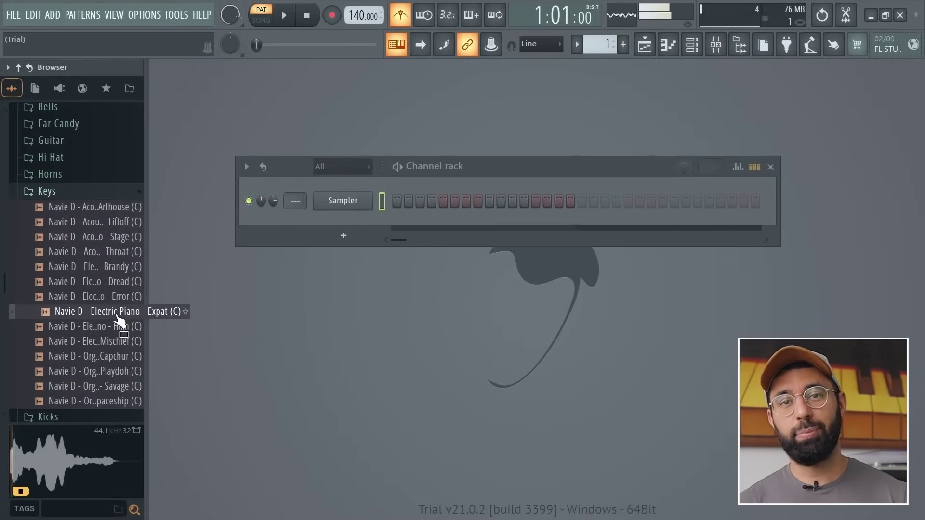
{"action": "left_click", "coordinate": [118, 299]}
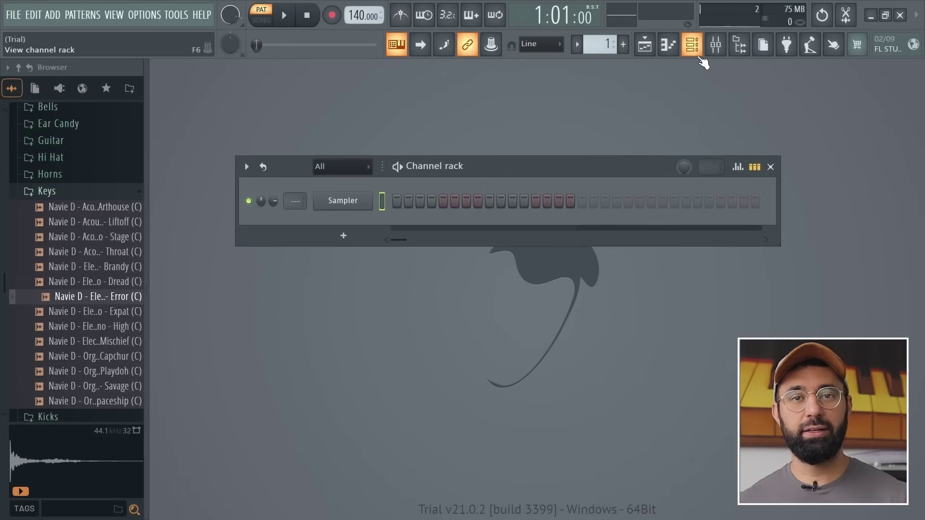
{"action": "left_click", "coordinate": [700, 56]}
{"action": "left_click", "coordinate": [701, 57]}
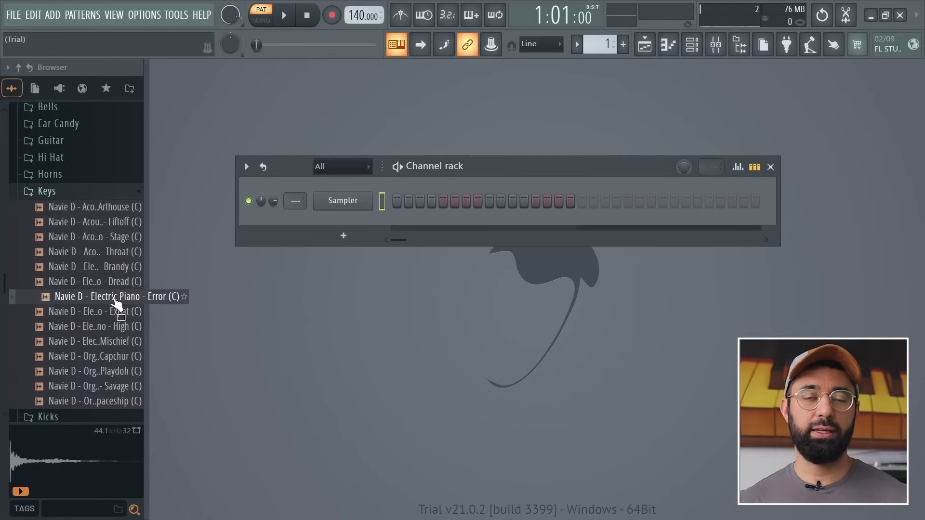
{"action": "left_click_drag", "start_coordinate": [116, 303], "coordinate": [340, 201]}
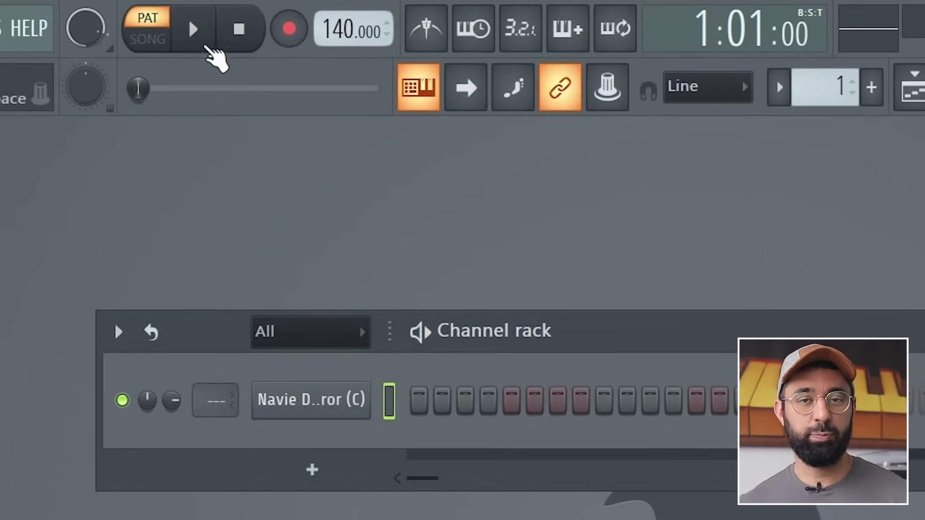
Start pattern playback with the metronome on and set the tempo to 77 BPM.
{"action": "left_click", "coordinate": [197, 36]}
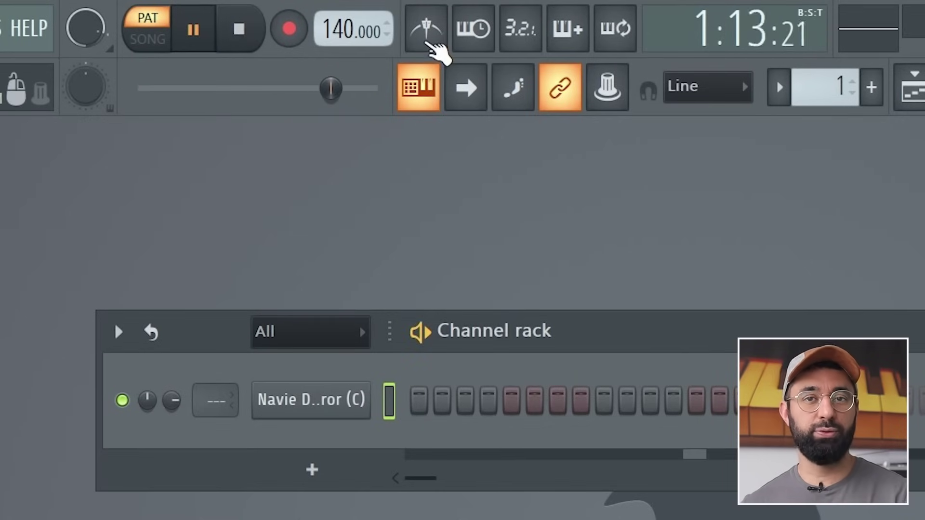
{"action": "left_click", "coordinate": [426, 30]}
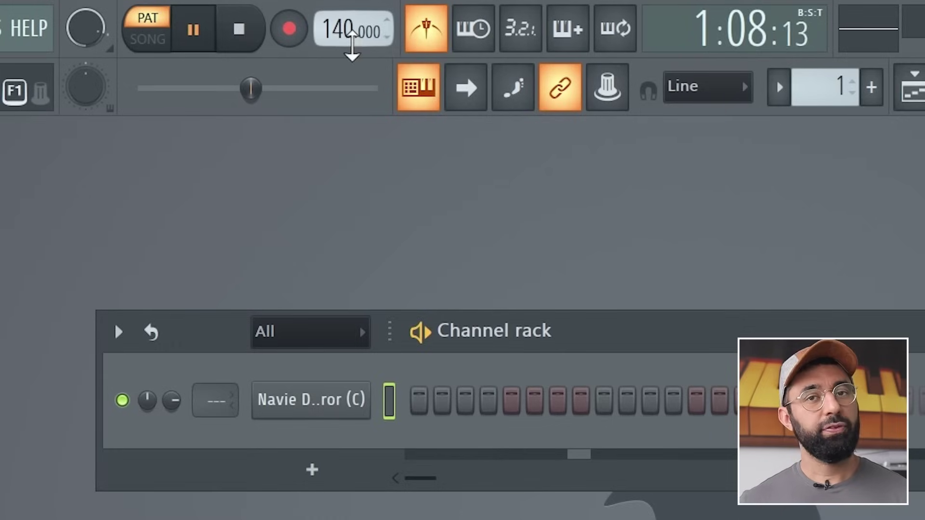
{"action": "left_click_drag", "start_coordinate": [345, 32], "coordinate": [345, 64]}
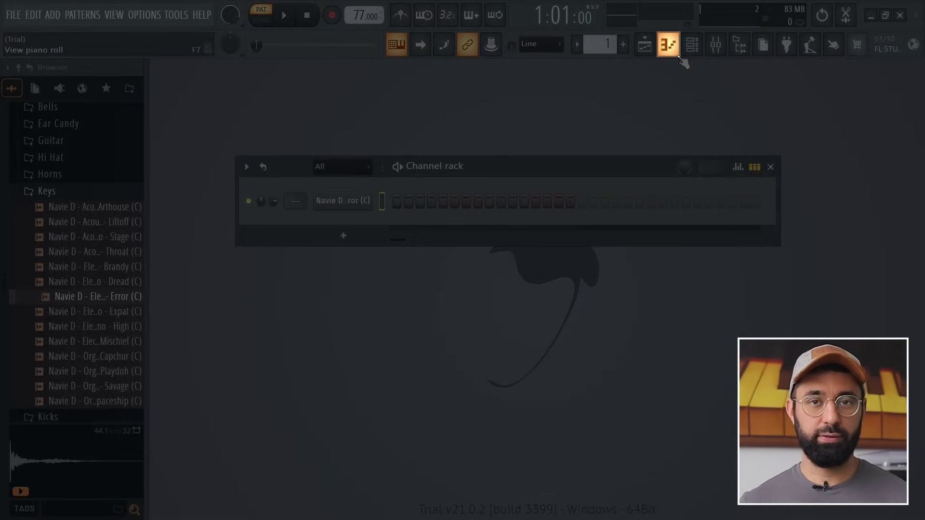
Enter B5 at the start of bar 1 and D5 directly after it in the electric piano's piano roll, and play them.
{"action": "left_click", "coordinate": [678, 55]}
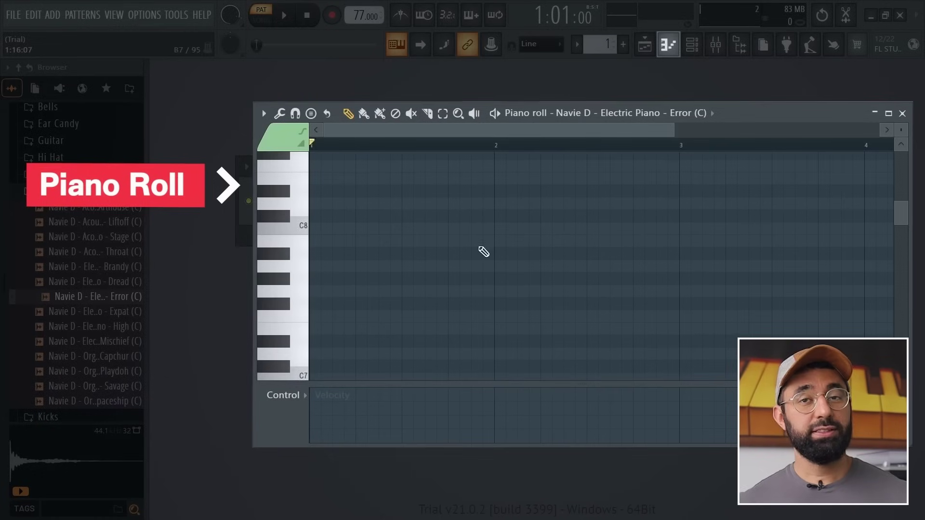
{"action": "scroll", "coordinate": [312, 266], "scroll_direction": "down", "scroll_amount": 2}
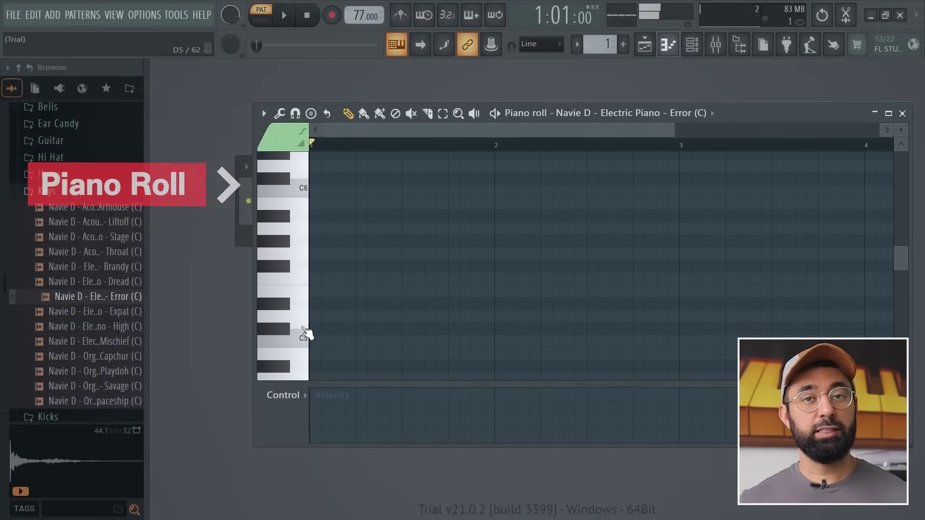
{"action": "scroll", "coordinate": [303, 346], "scroll_direction": "down", "scroll_amount": 1}
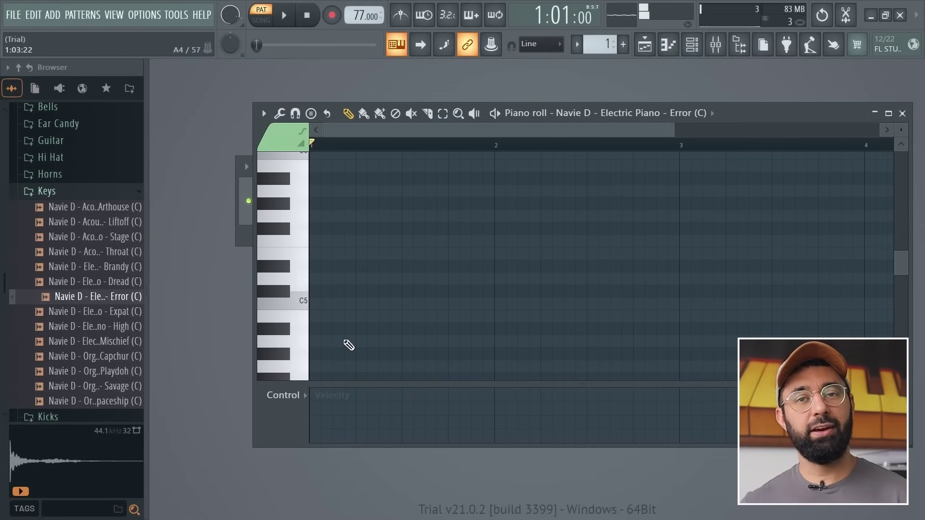
{"action": "scroll", "coordinate": [347, 344], "scroll_direction": "up", "scroll_amount": 1}
{"action": "left_click", "coordinate": [326, 205]}
{"action": "left_click", "coordinate": [338, 316]}
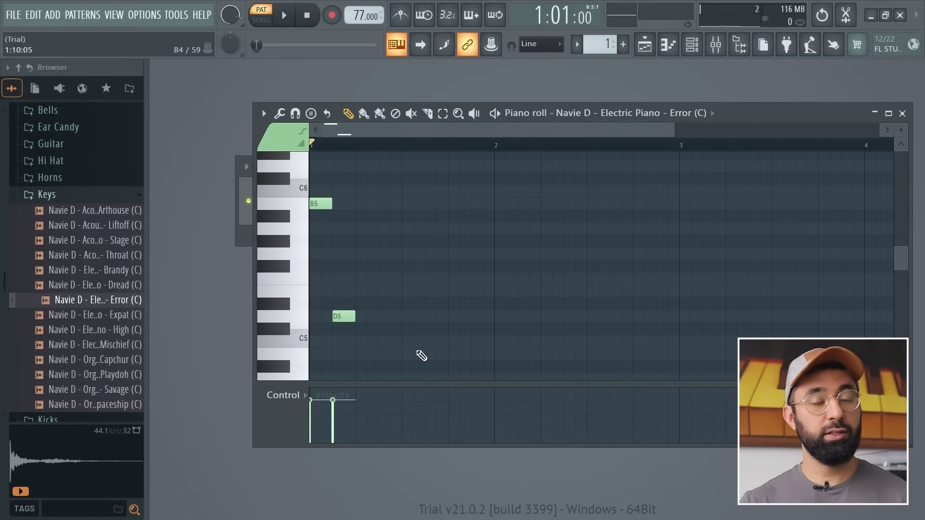
{"action": "key", "text": "space"}
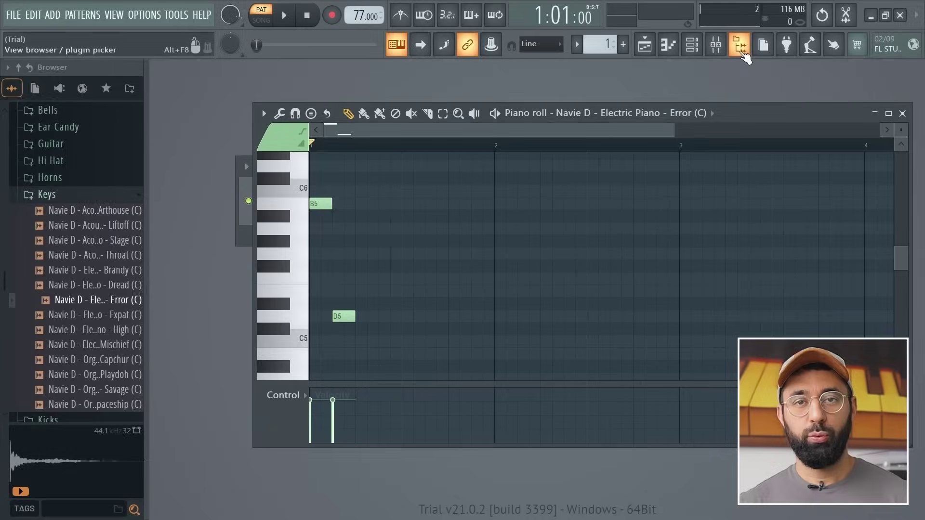
Hide the browser and add F#5 after the D5 in bar 1, plus F#5, A4 and C#5 from the start of bar 2.
{"action": "left_click", "coordinate": [744, 52]}
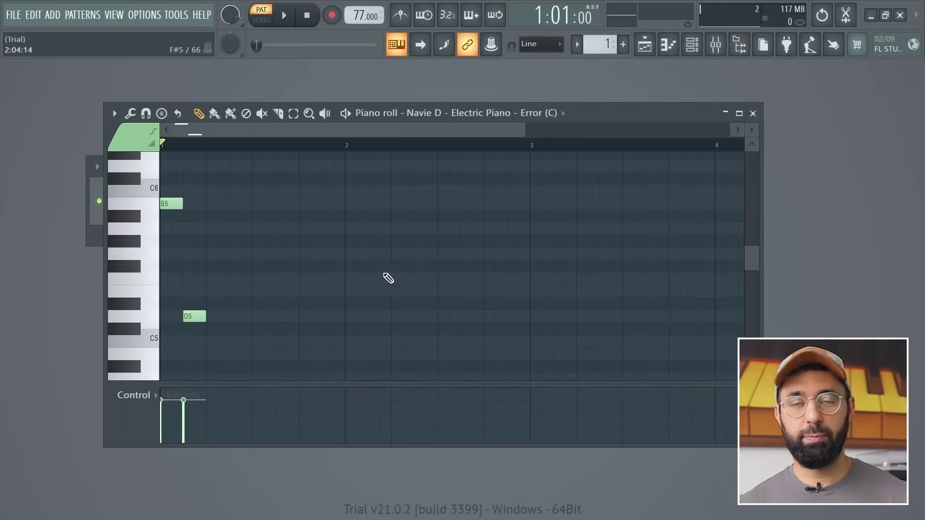
{"action": "left_click", "coordinate": [212, 267]}
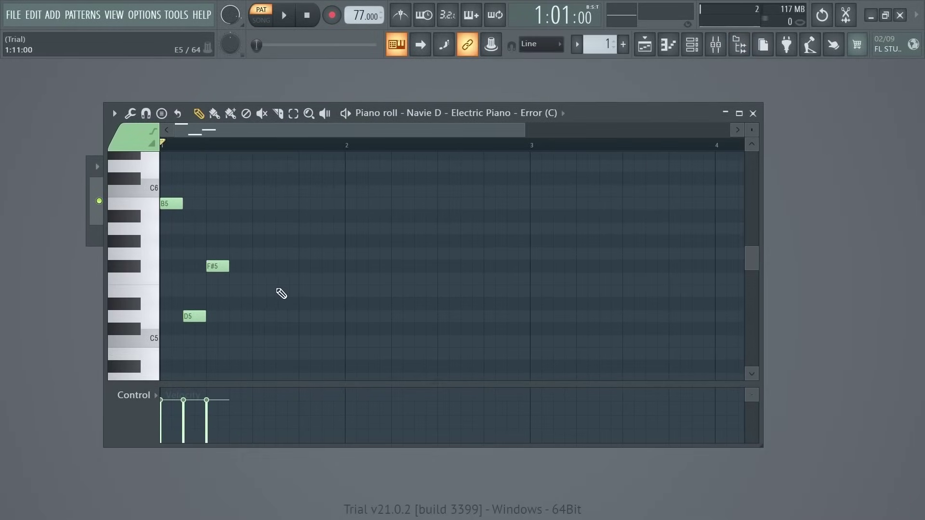
{"action": "left_click", "coordinate": [346, 267]}
{"action": "scroll", "coordinate": [384, 287], "scroll_direction": "down", "scroll_amount": 1}
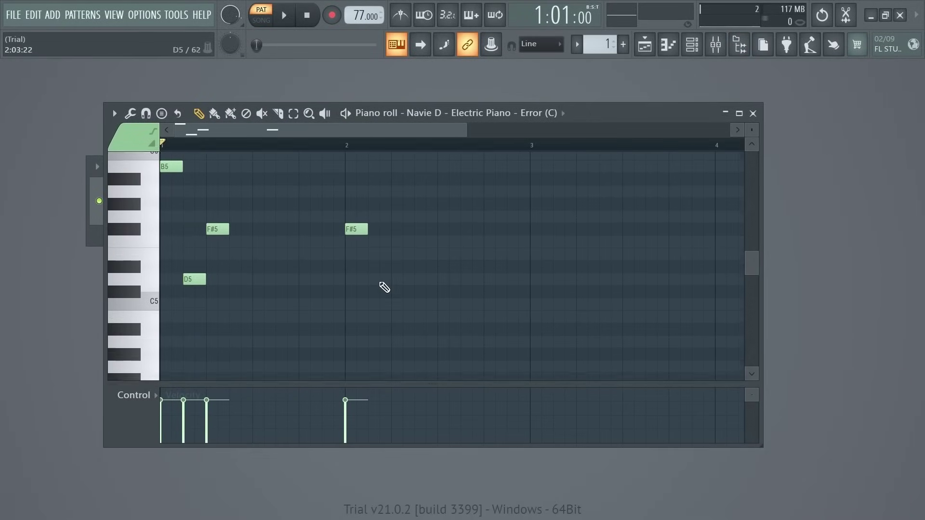
{"action": "left_click", "coordinate": [370, 341]}
{"action": "scroll", "coordinate": [384, 355], "scroll_direction": "up", "scroll_amount": 1}
{"action": "left_click", "coordinate": [393, 329]}
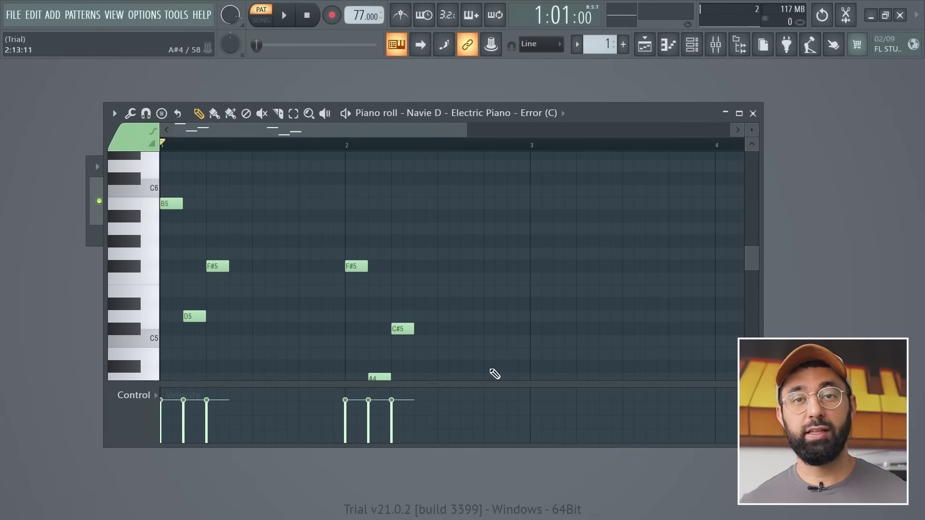
{"action": "scroll", "coordinate": [486, 373], "scroll_direction": "down", "scroll_amount": 1}
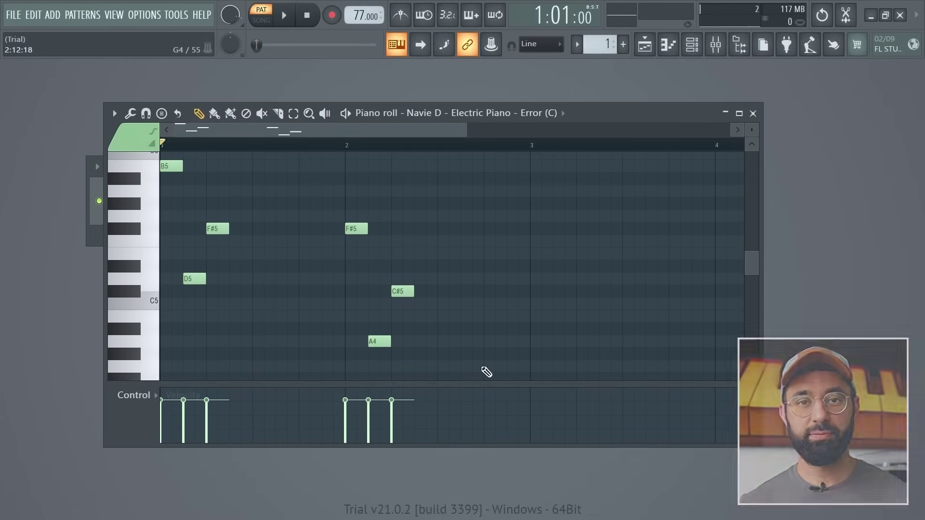
Play back the two-bar electric piano pattern and close the piano roll.
{"action": "key", "text": "space"}
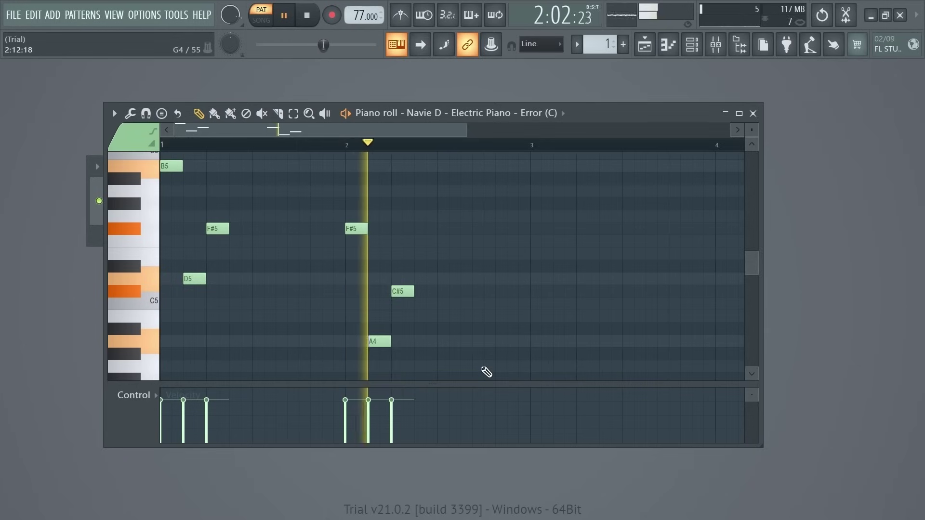
{"action": "key", "text": "space"}
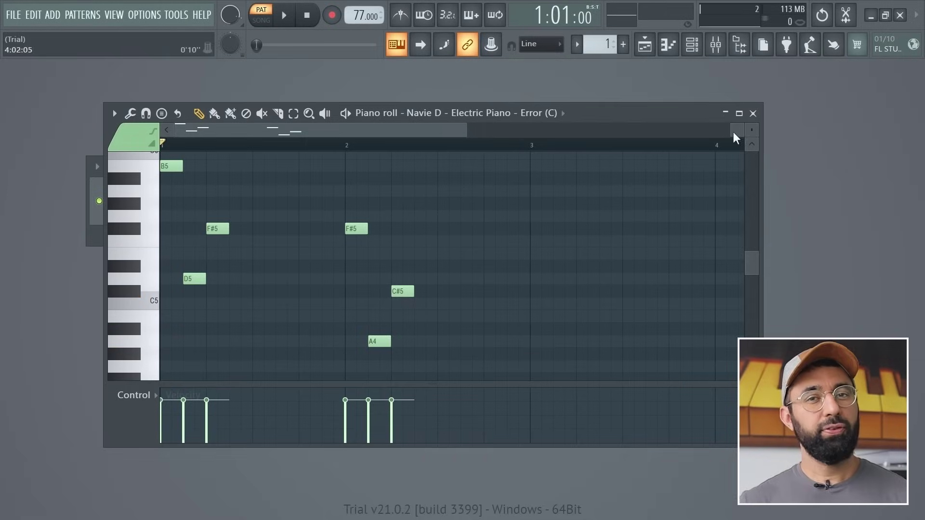
{"action": "left_click", "coordinate": [752, 114]}
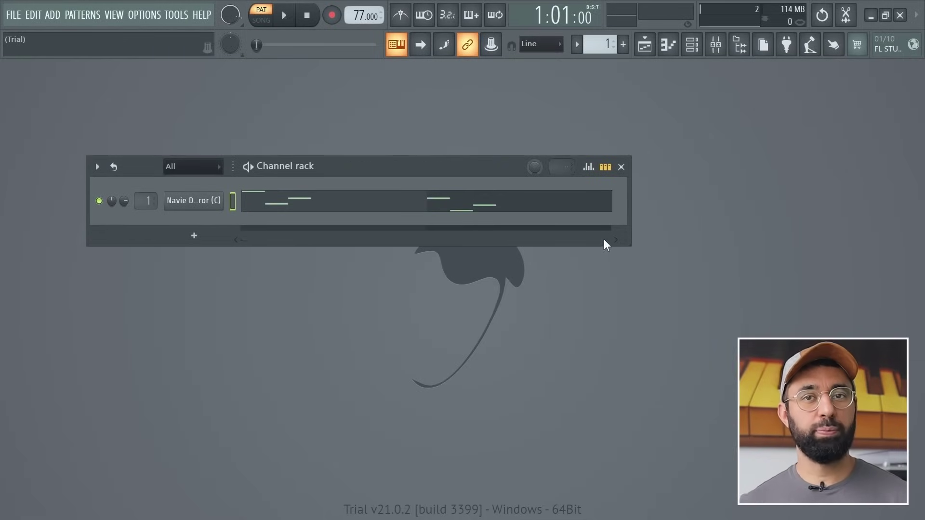
Add a FLEX synth channel and try its Digital Rust, Bite Me and Fractal Tail presets.
{"action": "left_click", "coordinate": [206, 237]}
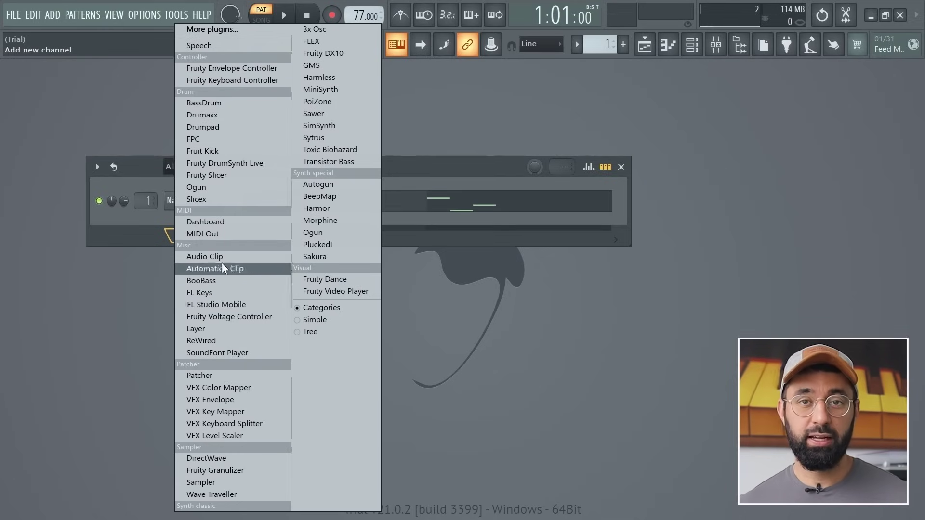
{"action": "left_click", "coordinate": [314, 43]}
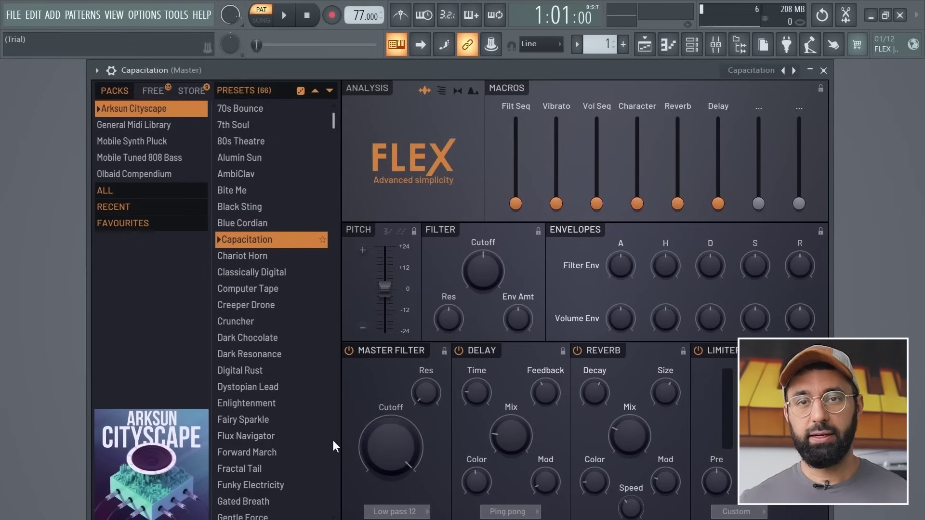
{"action": "left_click", "coordinate": [254, 373]}
{"action": "left_click", "coordinate": [256, 189]}
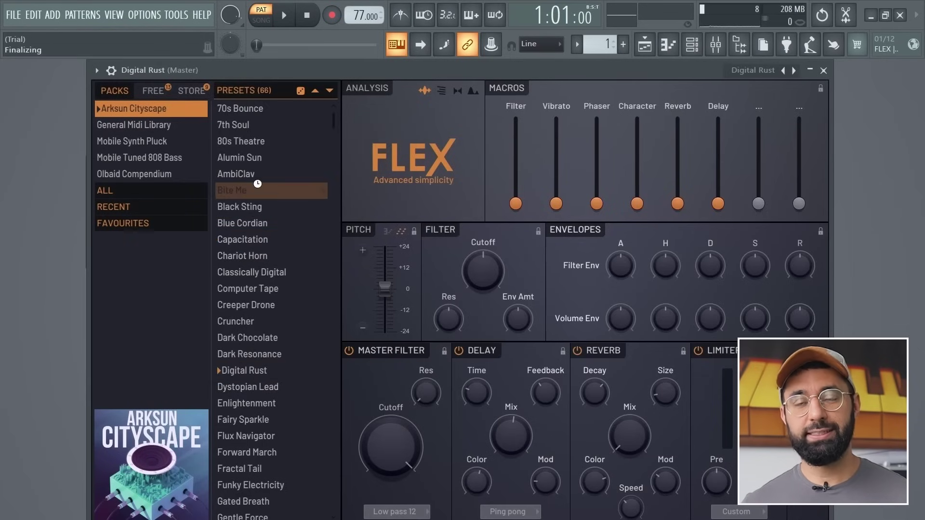
{"action": "left_click", "coordinate": [251, 467]}
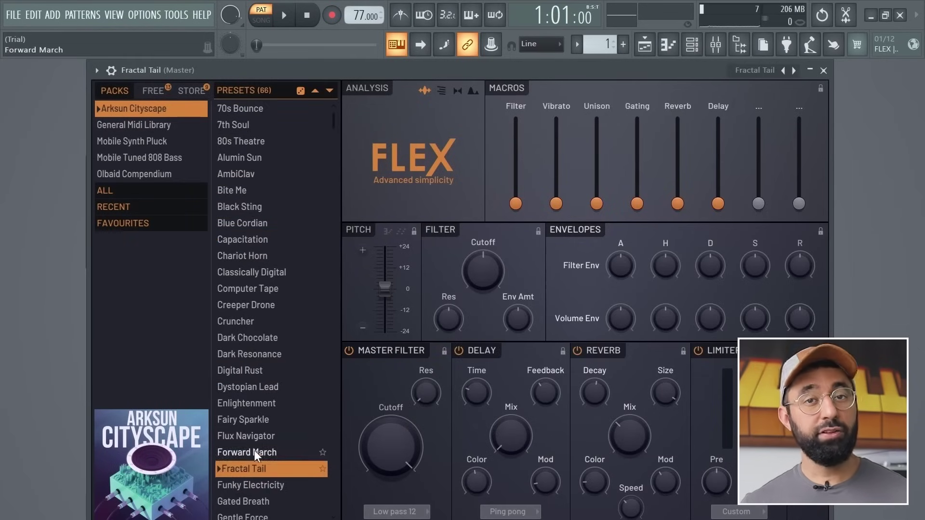
Look further down the FLEX preset list of the Arksun Cityscape pack and load the Still Night preset.
{"action": "scroll", "coordinate": [254, 450], "scroll_direction": "down", "scroll_amount": 5}
{"action": "scroll", "coordinate": [254, 449], "scroll_direction": "down", "scroll_amount": 7}
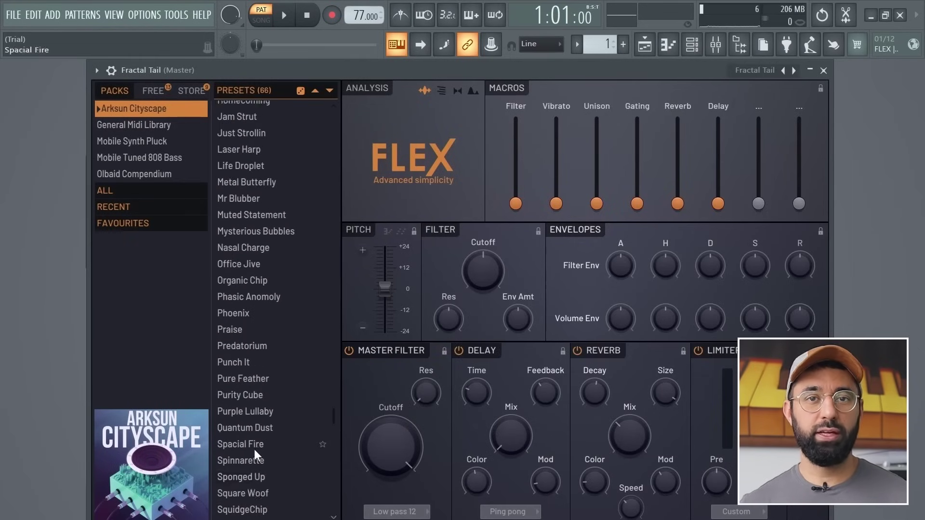
{"action": "left_click", "coordinate": [255, 468]}
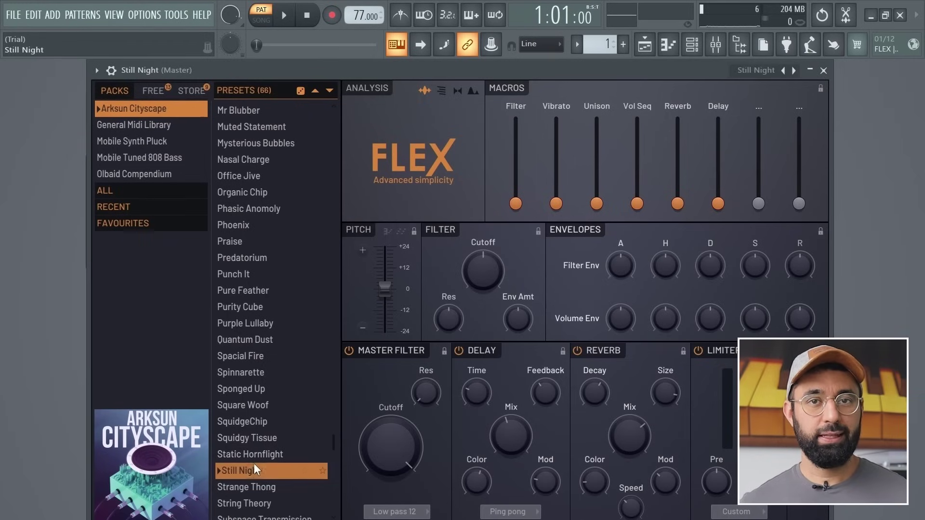
{"action": "scroll", "coordinate": [260, 462], "scroll_direction": "down", "scroll_amount": 1}
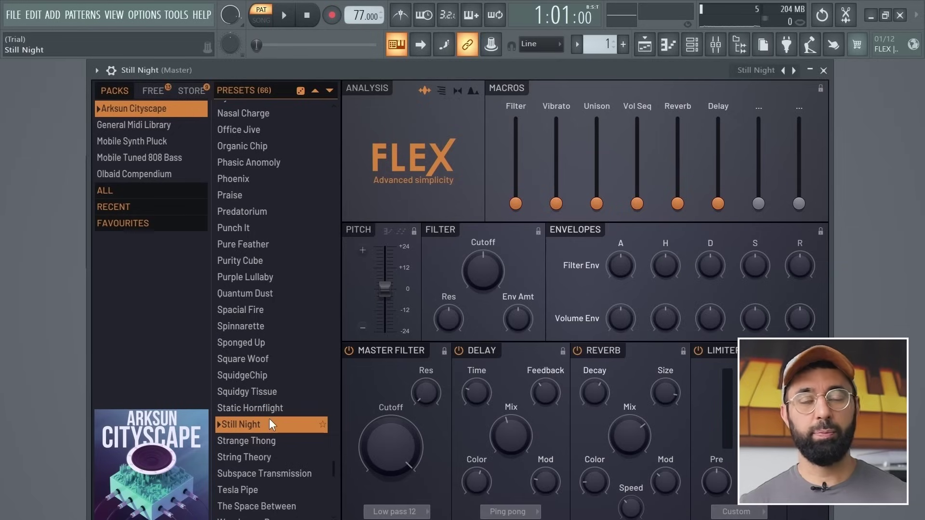
Enter a one-bar B6 in bar 1 and a one-bar F#6 in bar 2 for Still Night, and play them.
{"action": "left_click", "coordinate": [671, 49]}
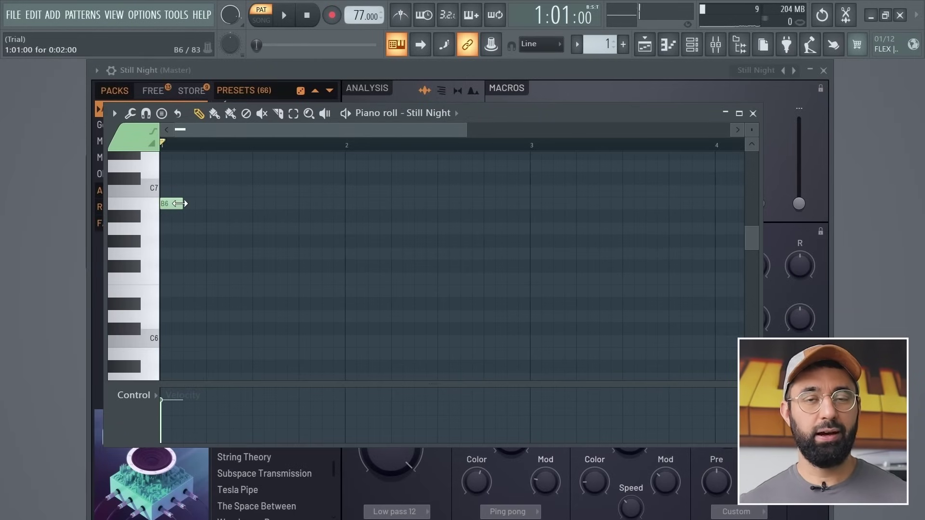
{"action": "left_click", "coordinate": [347, 268]}
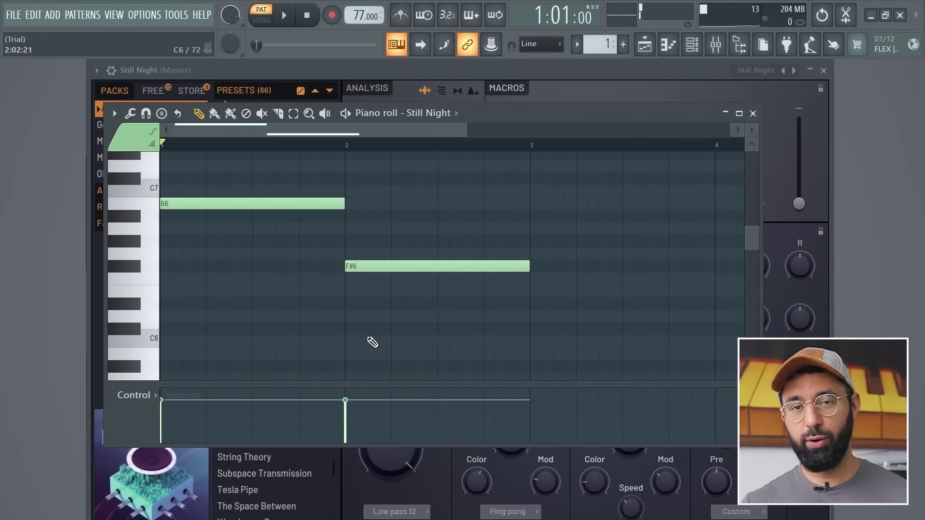
{"action": "key", "text": "space"}
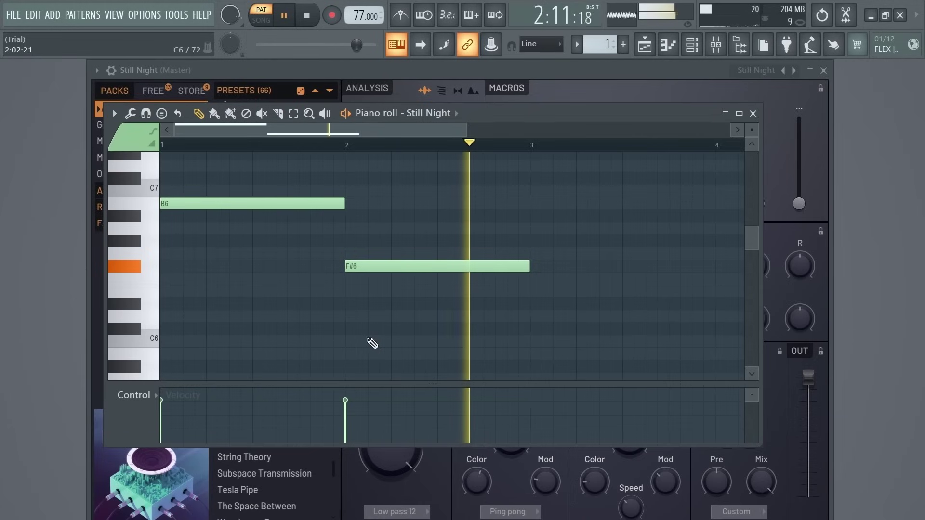
{"action": "key", "text": "space"}
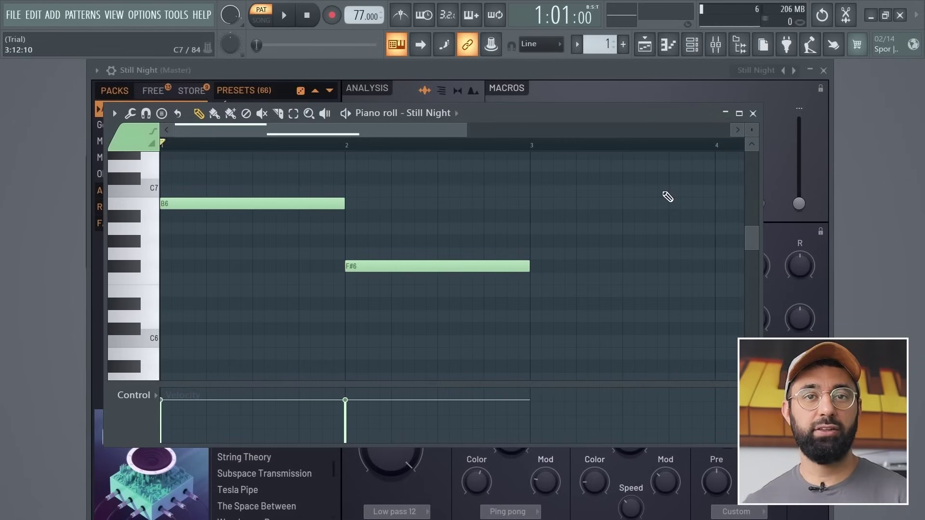
Switch the piano roll to the electric piano channel to view its notes, and return to Still Night.
{"action": "left_click", "coordinate": [438, 112]}
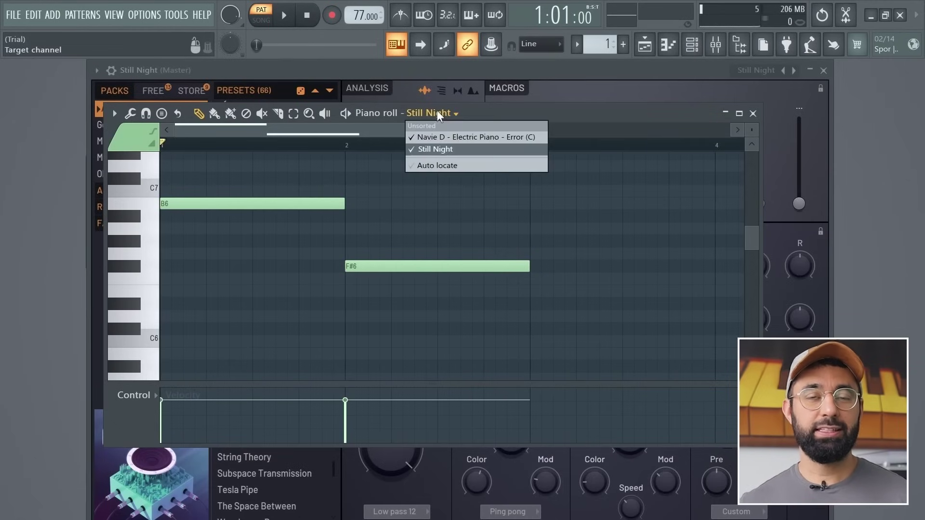
{"action": "left_click", "coordinate": [437, 136]}
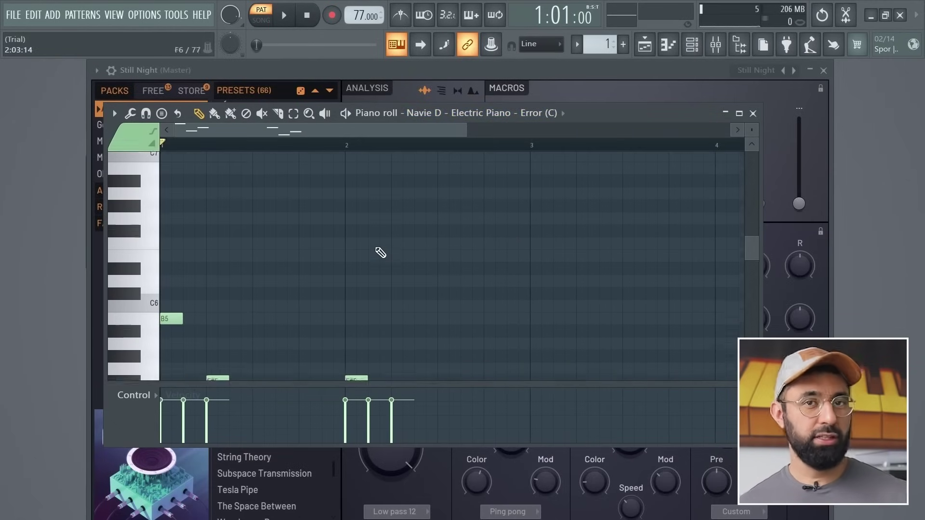
{"action": "left_click", "coordinate": [464, 115]}
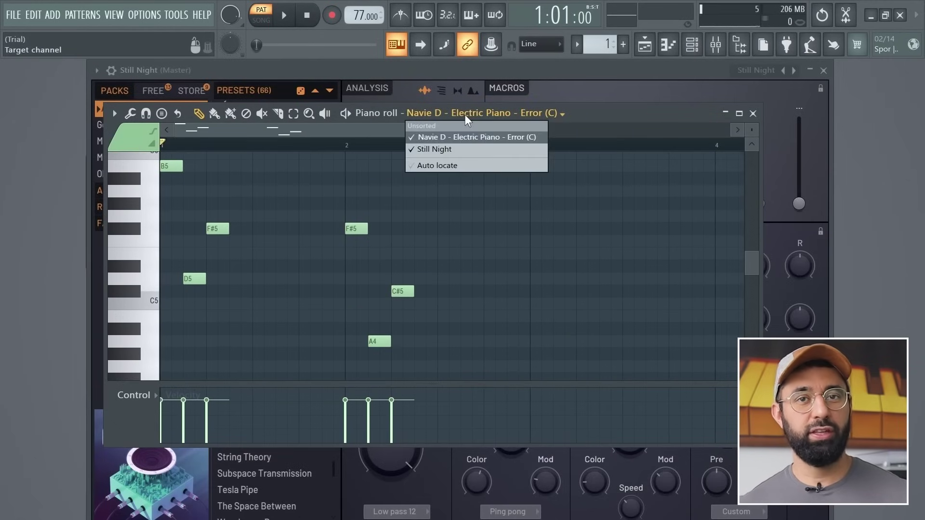
{"action": "left_click", "coordinate": [464, 146]}
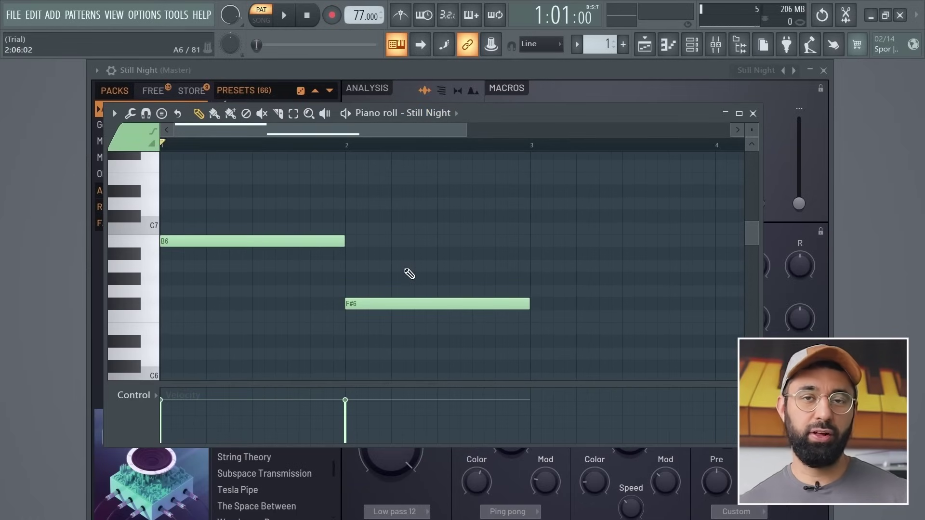
Close the piano roll and the FLEX window, and lower the Still Night channel's volume during playback.
{"action": "left_click", "coordinate": [753, 113]}
{"action": "left_click", "coordinate": [823, 70]}
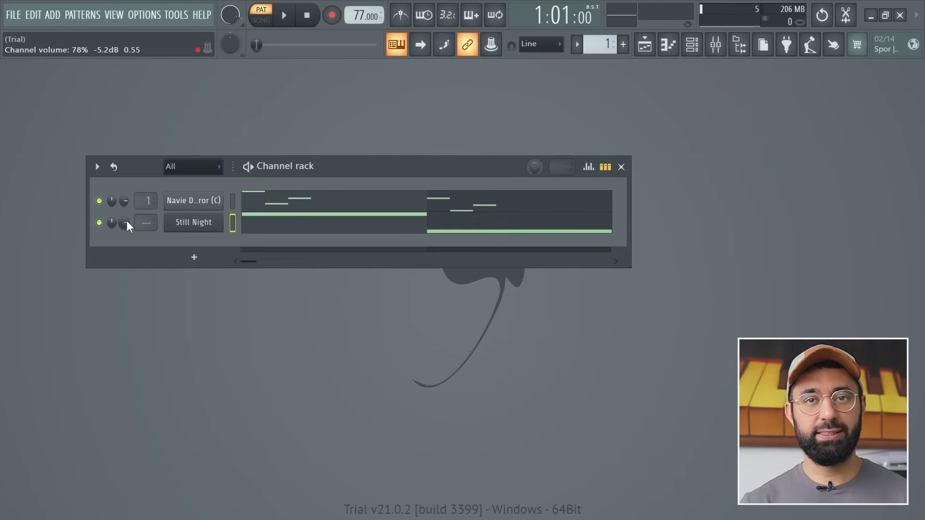
{"action": "key", "text": "space"}
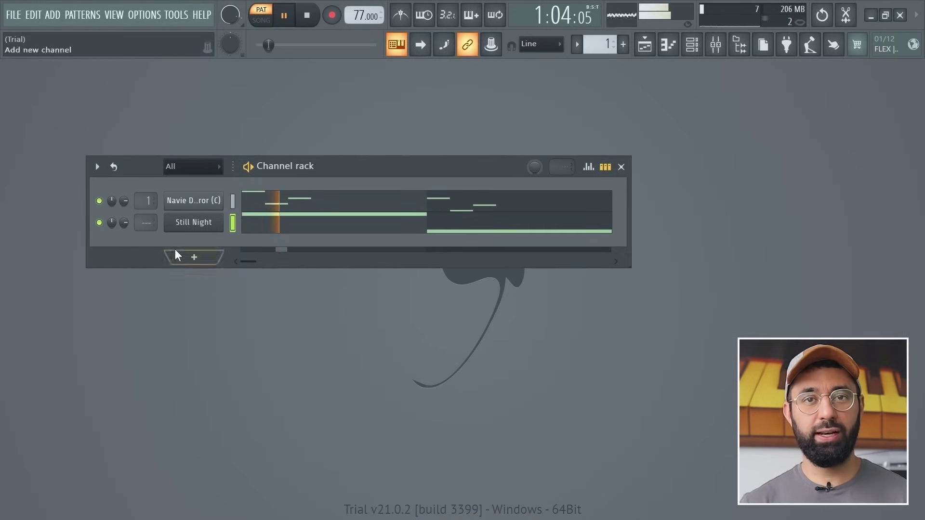
{"action": "left_click_drag", "start_coordinate": [126, 222], "coordinate": [127, 247]}
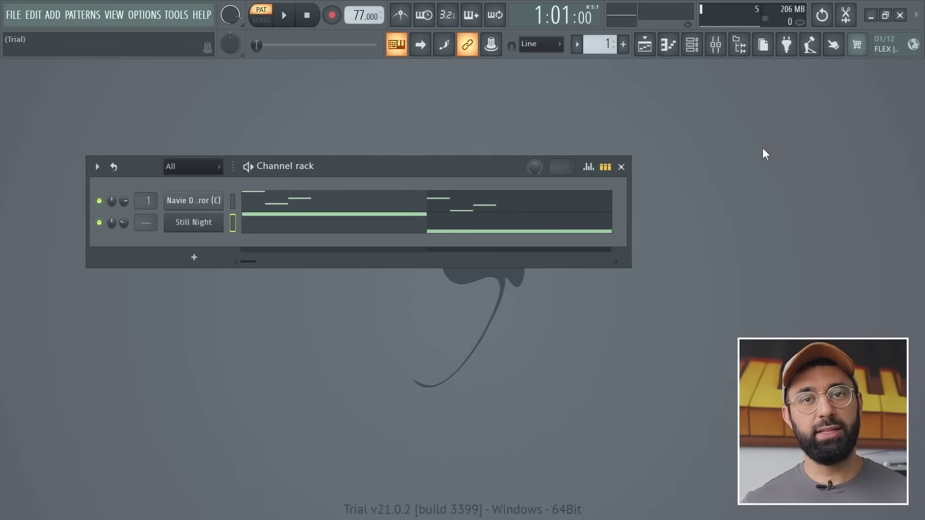
Show the browser and add the Boom Bap Hi Hat - Mapletree sample from the Hi Hat folder as a new channel.
{"action": "left_click", "coordinate": [740, 46]}
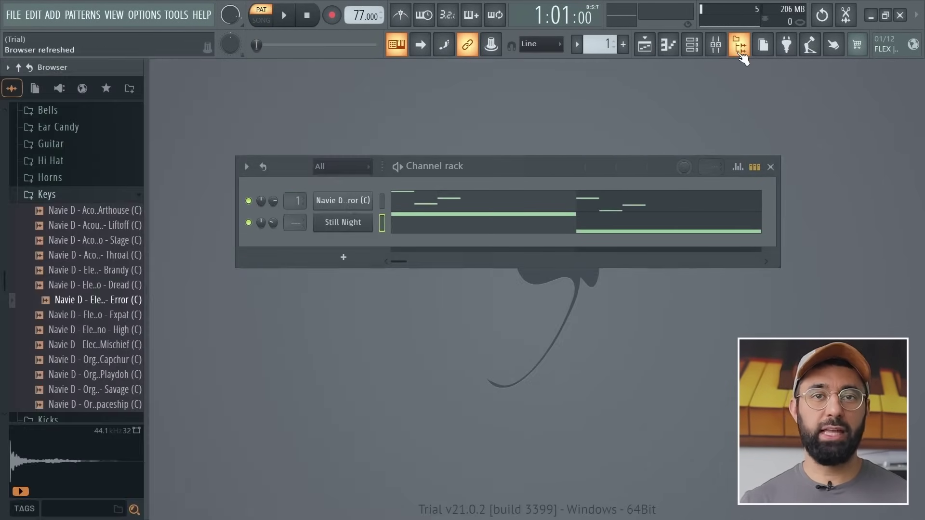
{"action": "left_click", "coordinate": [79, 166]}
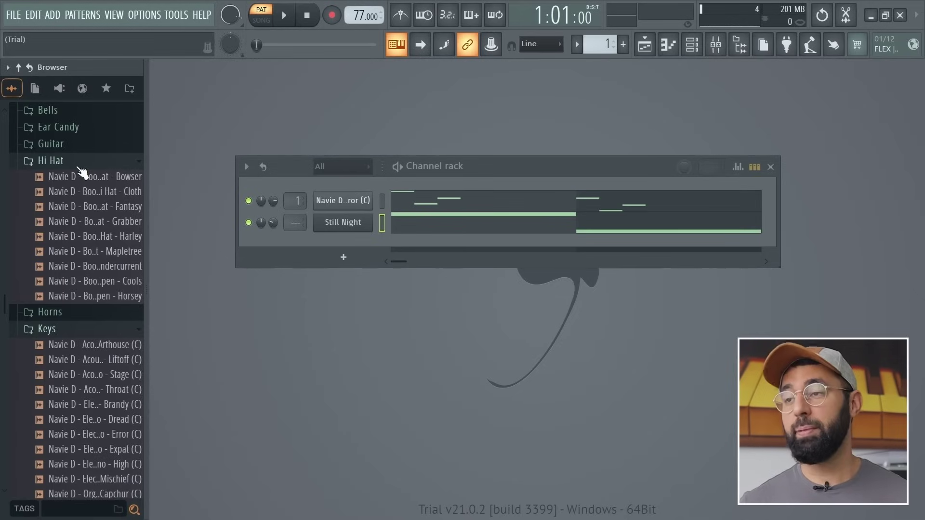
{"action": "left_click", "coordinate": [77, 251]}
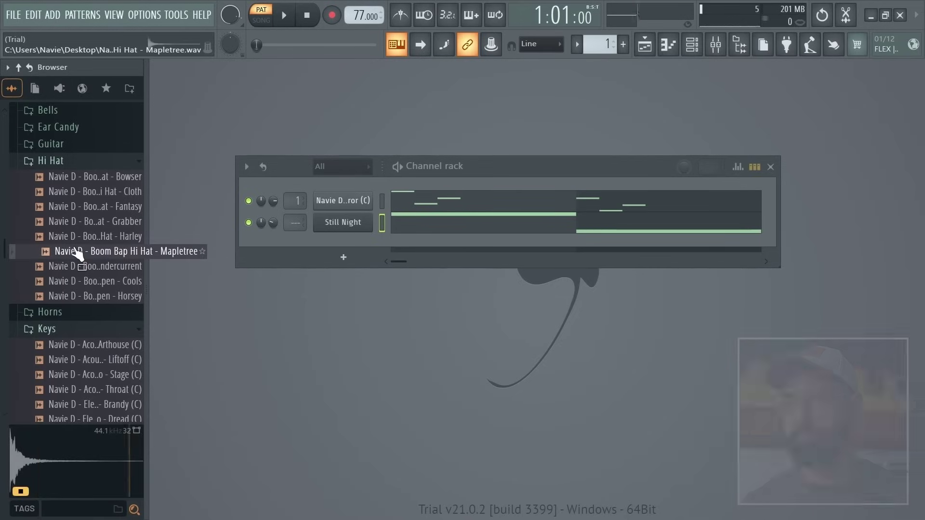
{"action": "left_click_drag", "start_coordinate": [78, 252], "coordinate": [330, 251]}
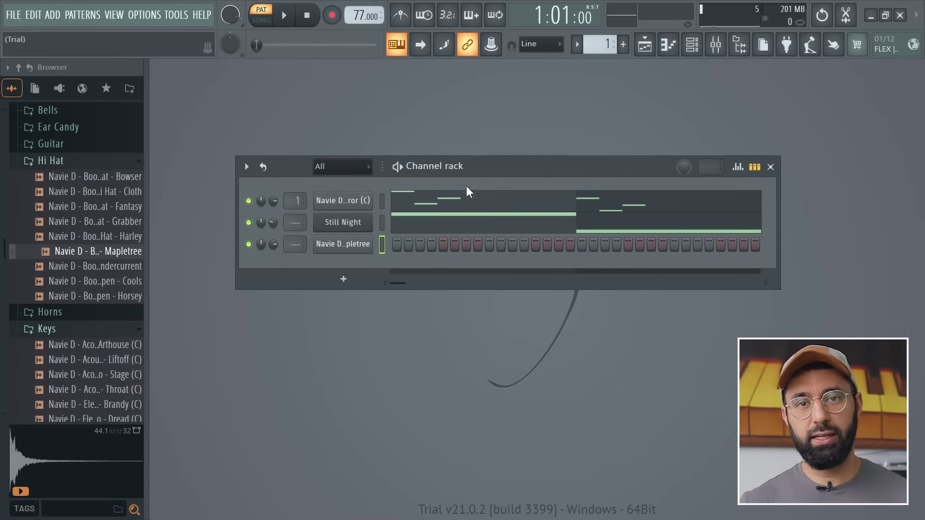
Enter four consecutive one-step C5 notes in the hi-hat's piano roll and duplicate them until bar 1 is filled.
{"action": "right_click", "coordinate": [362, 245]}
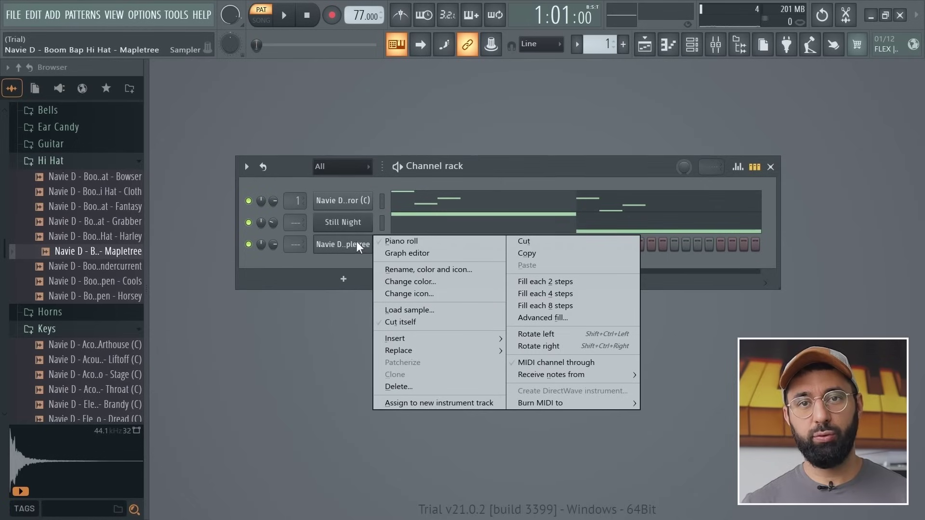
{"action": "left_click", "coordinate": [389, 241]}
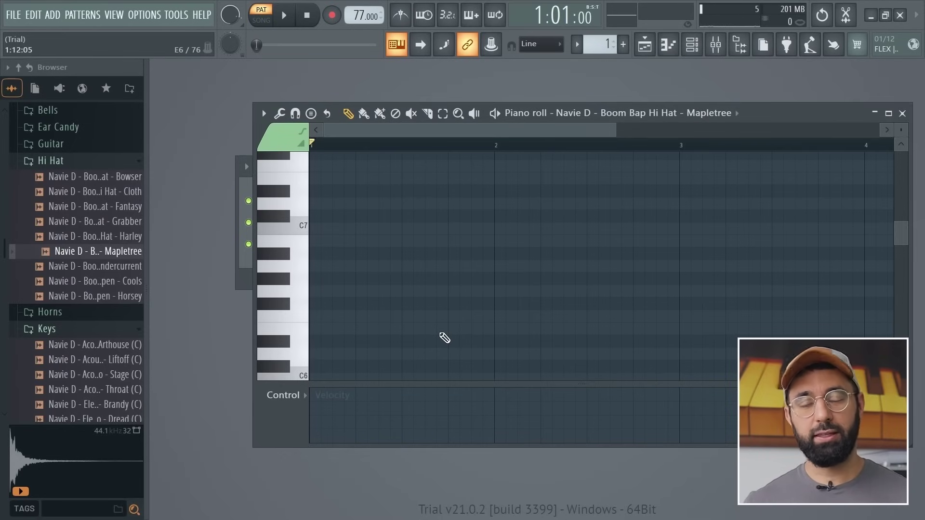
{"action": "scroll", "coordinate": [710, 252], "scroll_direction": "down", "scroll_amount": 5}
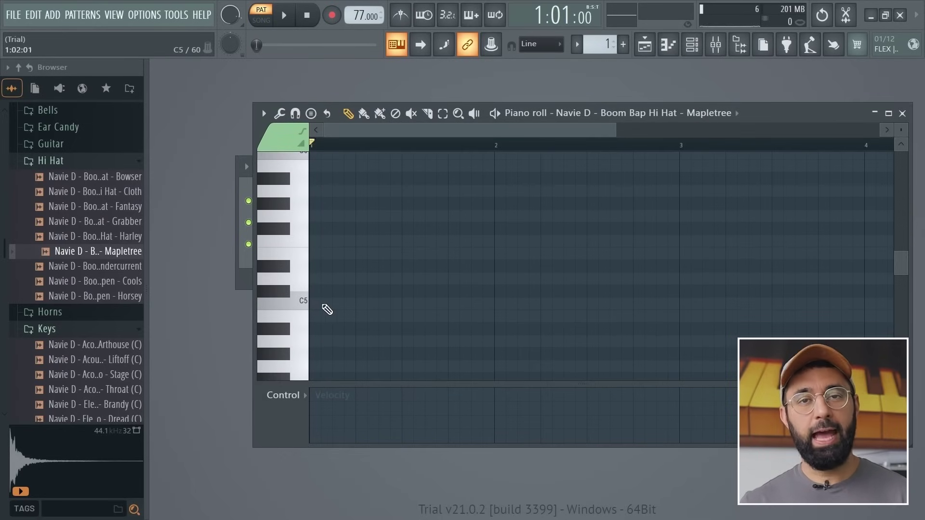
{"action": "left_click", "coordinate": [320, 304]}
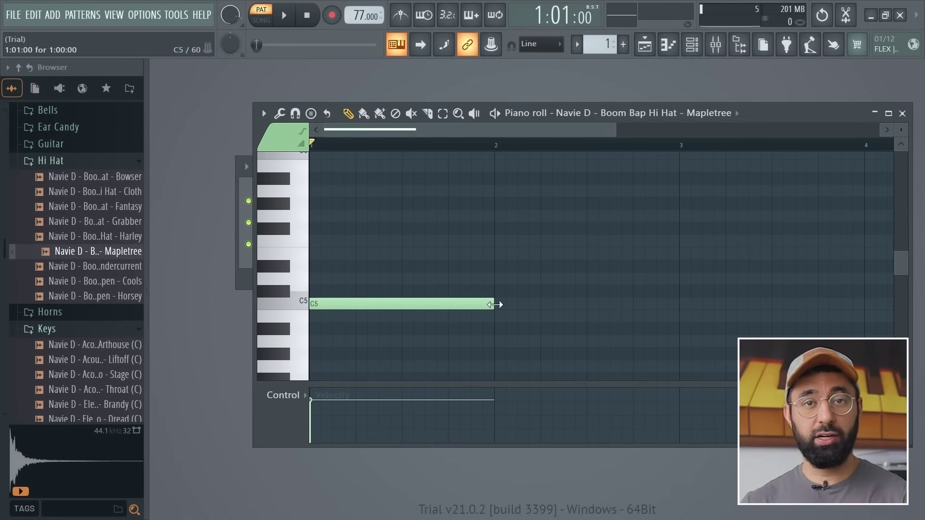
{"action": "left_click_drag", "start_coordinate": [495, 304], "coordinate": [316, 304]}
{"action": "left_click", "coordinate": [326, 304]}
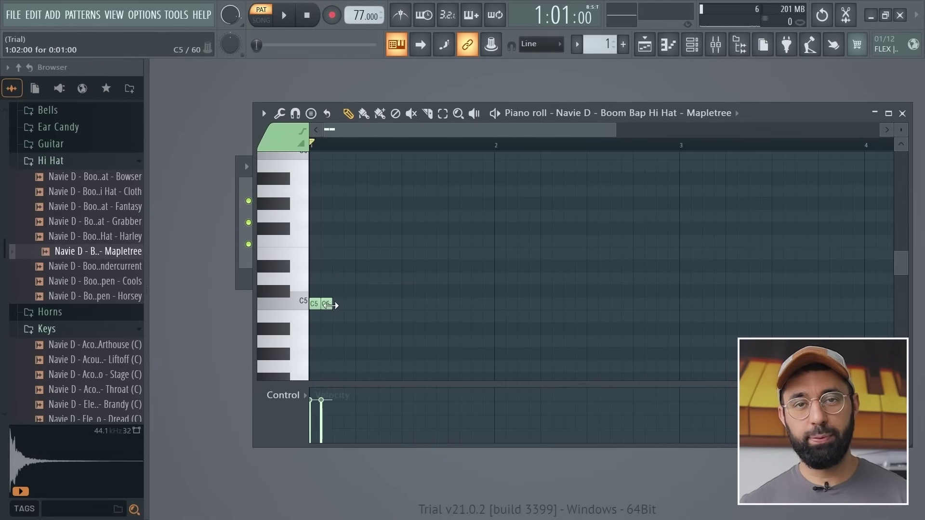
{"action": "left_click", "coordinate": [337, 304]}
{"action": "left_click", "coordinate": [349, 304]}
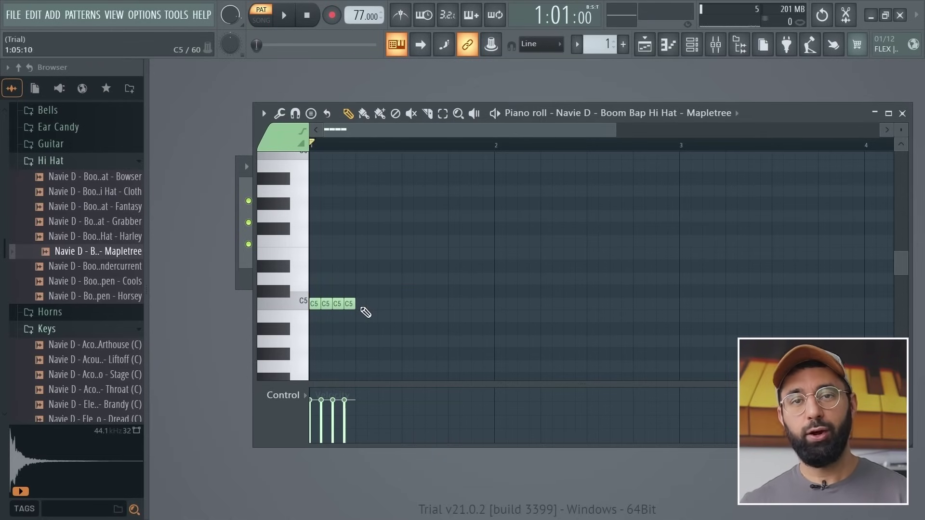
{"action": "key", "text": "ctrl+b"}
{"action": "key", "text": "ctrl+b"}
{"action": "key", "text": "ctrl+b"}
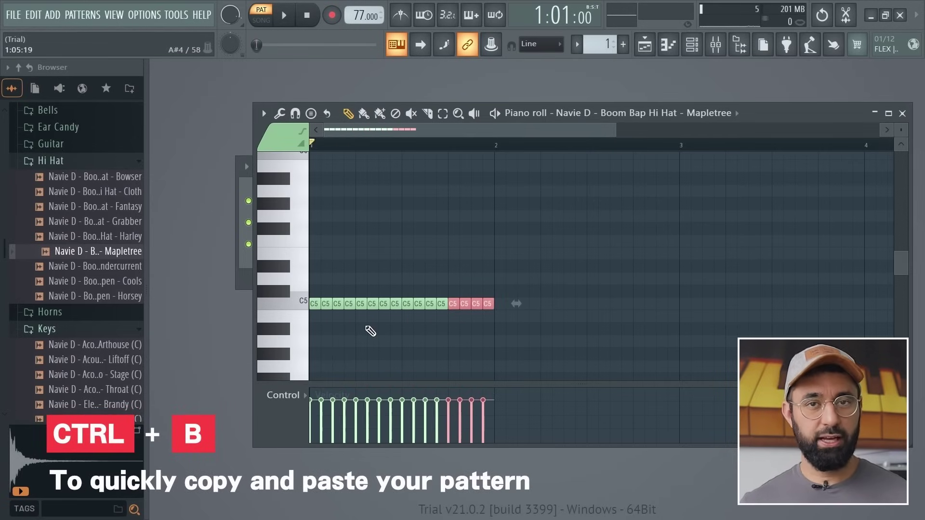
Play back the pattern with the one-bar hi-hat part and close the piano roll.
{"action": "key", "text": "space"}
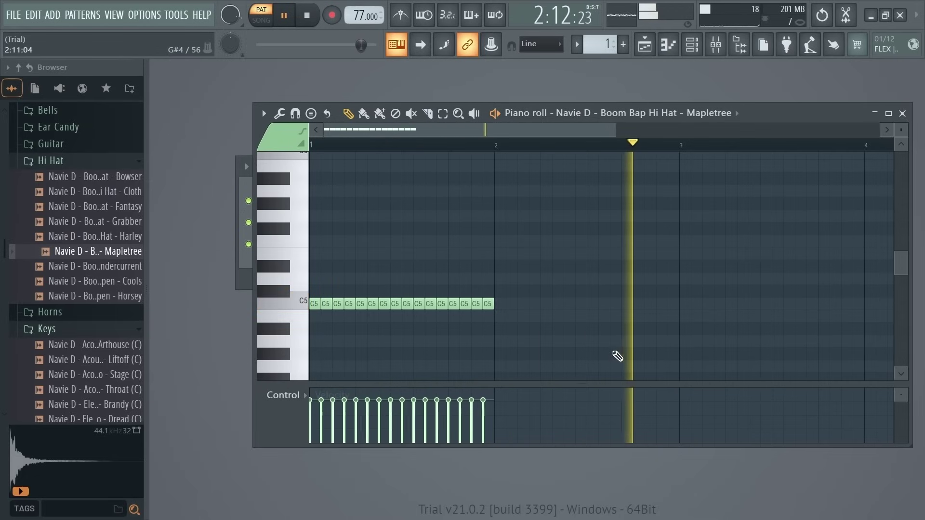
{"action": "key", "text": "space"}
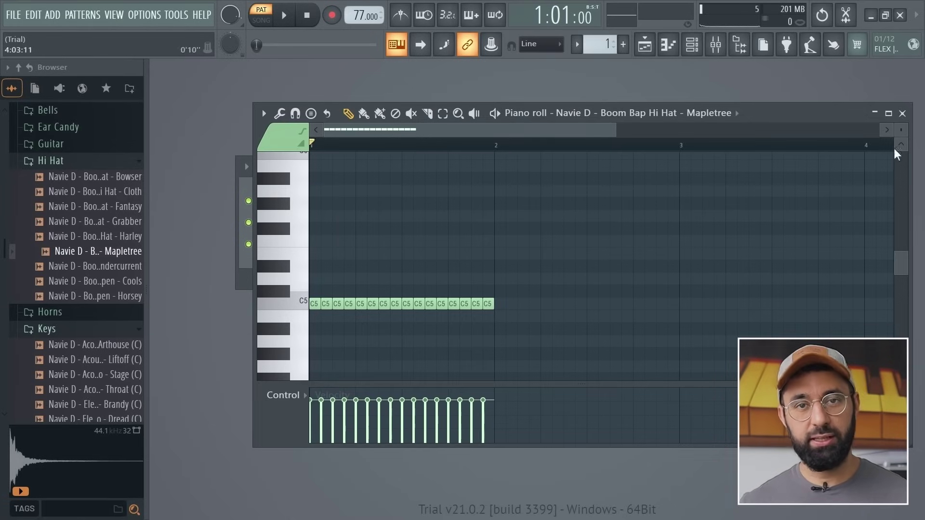
{"action": "left_click", "coordinate": [902, 113]}
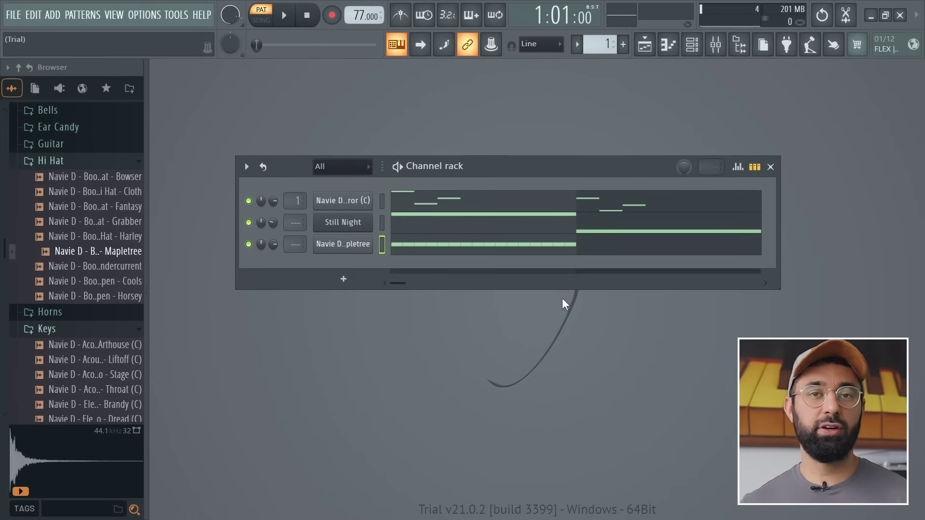
Reopen the hi-hat's piano roll, duplicate the bar 1 notes into bar 2, and play back the pattern.
{"action": "left_click", "coordinate": [668, 45]}
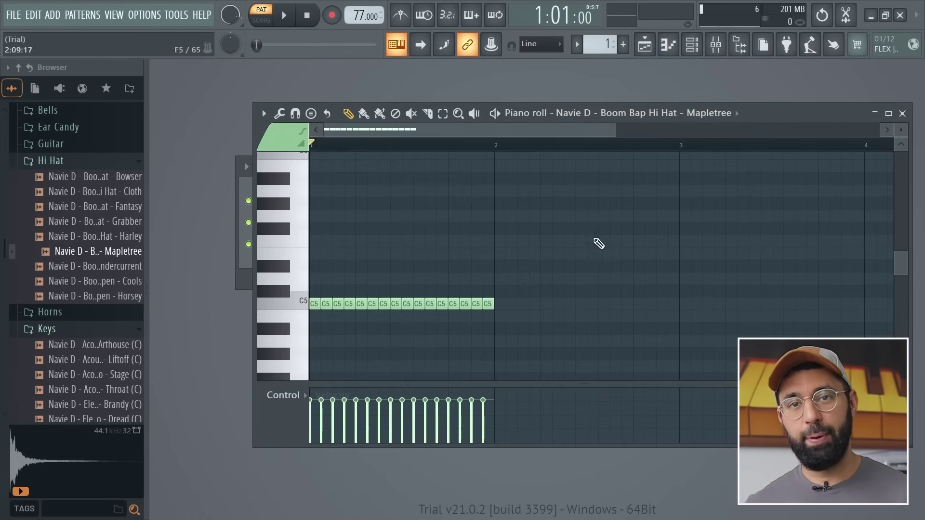
{"action": "key", "text": "ctrl+b"}
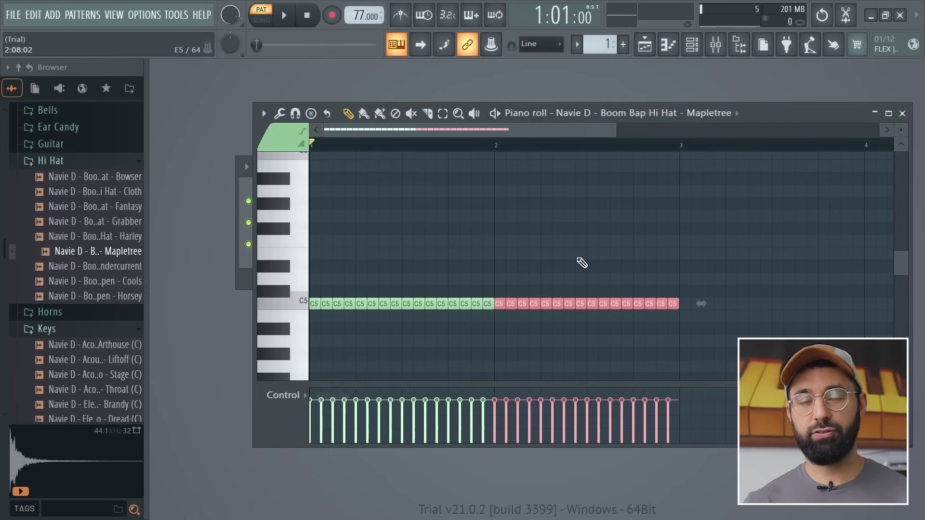
{"action": "key", "text": "space"}
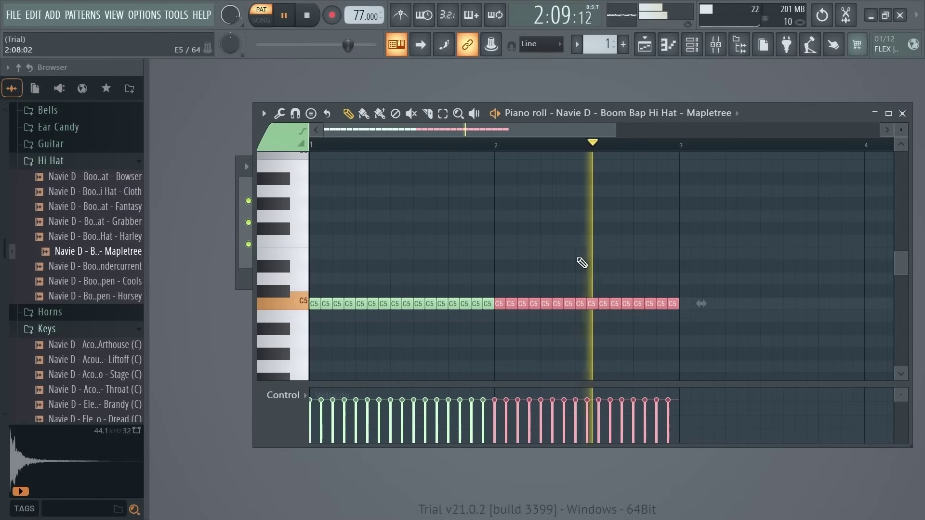
{"action": "key", "text": "space"}
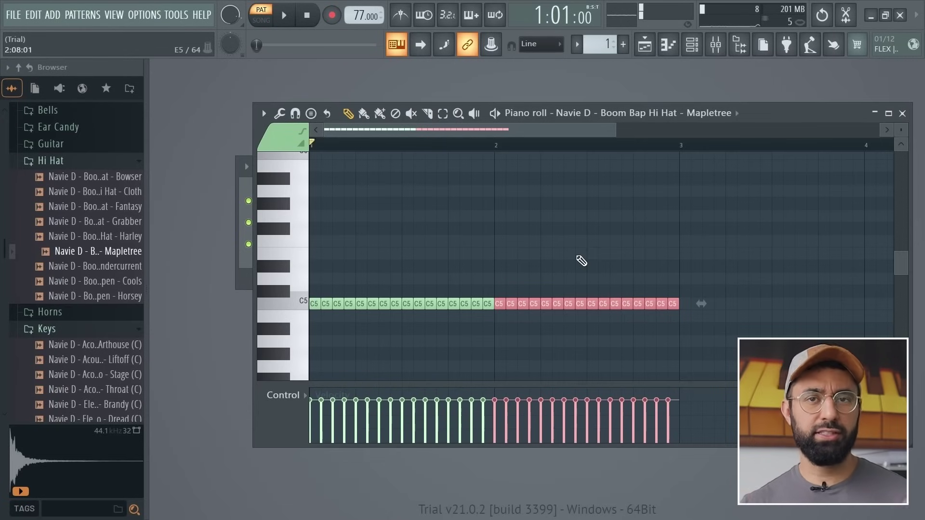
Lower the velocities of the second and fourth hi-hat notes strongly and that of the third slightly.
{"action": "left_click", "coordinate": [673, 366]}
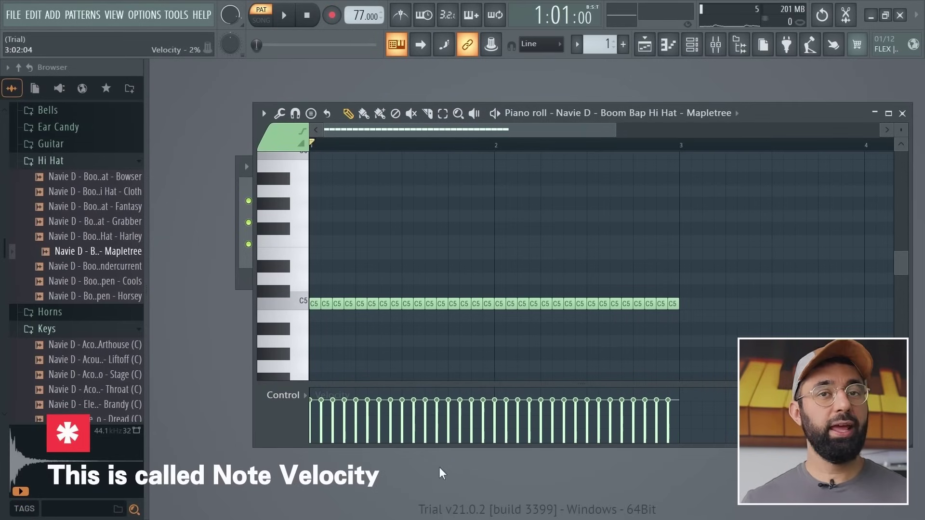
{"action": "left_click_drag", "start_coordinate": [327, 434], "coordinate": [338, 412]}
{"action": "left_click", "coordinate": [345, 430]}
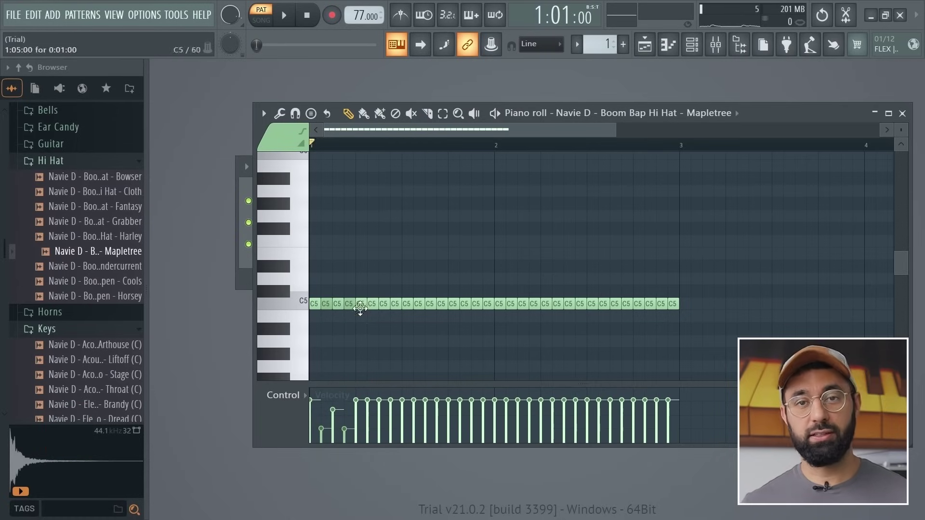
Replace the unvaried hi-hat notes after the fourth with duplicates of the first four notes through the end of bar 2, and play back.
{"action": "mouse_move", "coordinate": [356, 309]}
{"action": "left_mouse_down"}
{"action": "mouse_move", "coordinate": [366, 320]}
{"action": "mouse_move", "coordinate": [447, 309]}
{"action": "mouse_move", "coordinate": [688, 311]}
{"action": "left_mouse_up"}
{"action": "key", "text": "ctrl+z"}
{"action": "key", "text": "ctrl+z"}
{"action": "key", "text": "ctrl+z"}
{"action": "key", "text": "ctrl+z"}
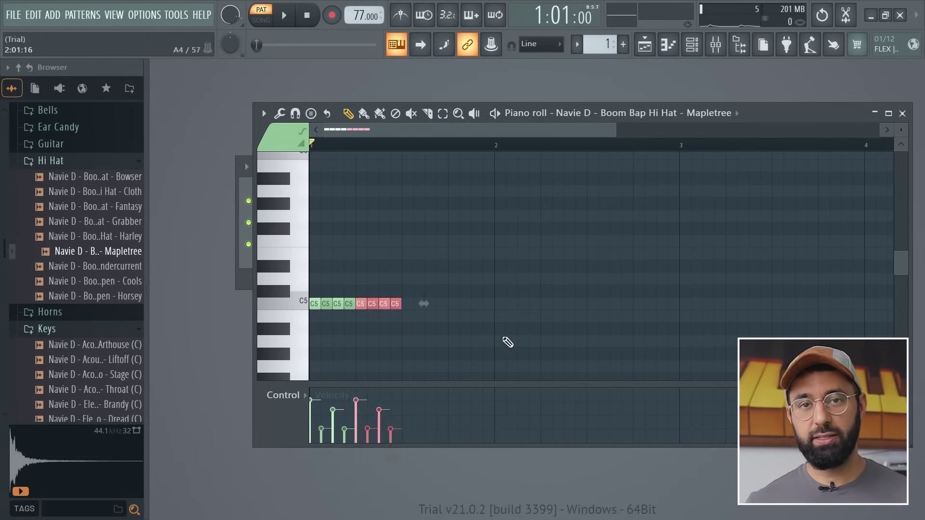
{"action": "key", "text": "space"}
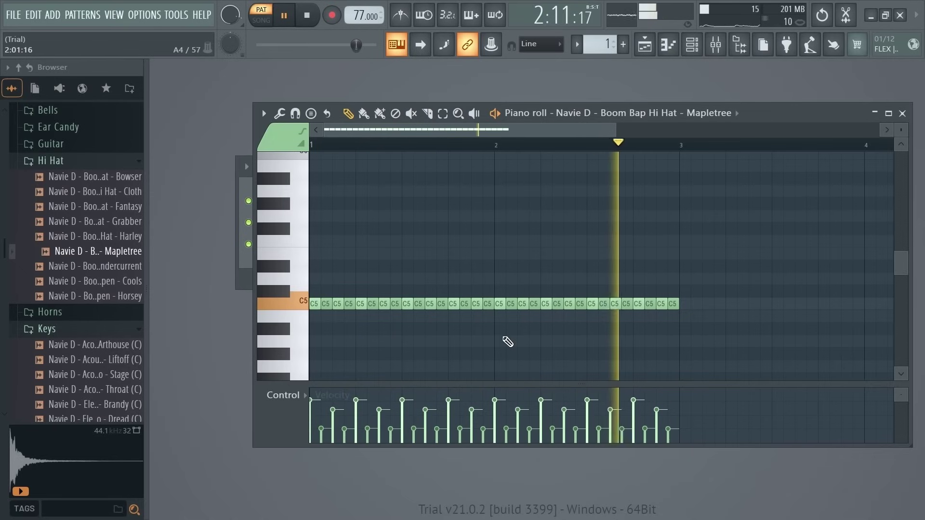
{"action": "key", "text": "space"}
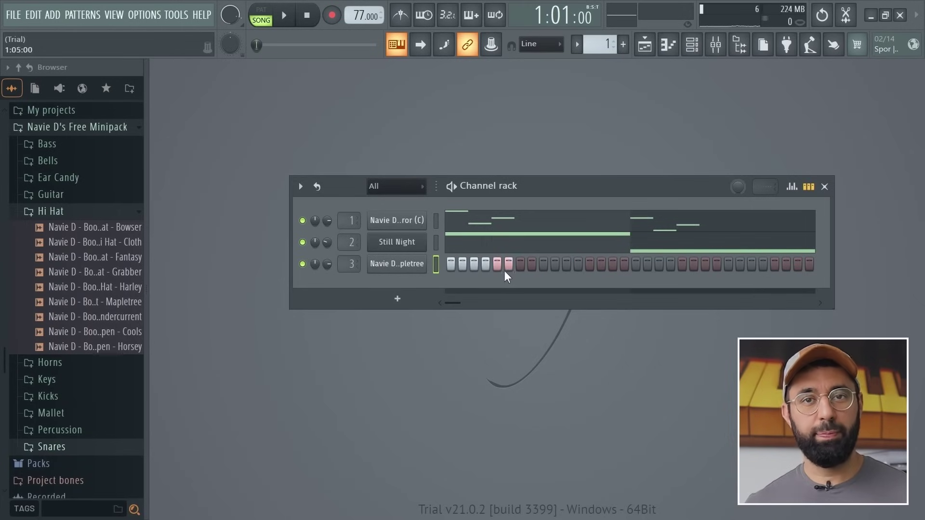
Try filling the remaining hi-hat steps of both bars in the step sequencer and opening them in the piano roll, then undo.
{"action": "left_click_drag", "start_coordinate": [618, 272], "coordinate": [777, 271]}
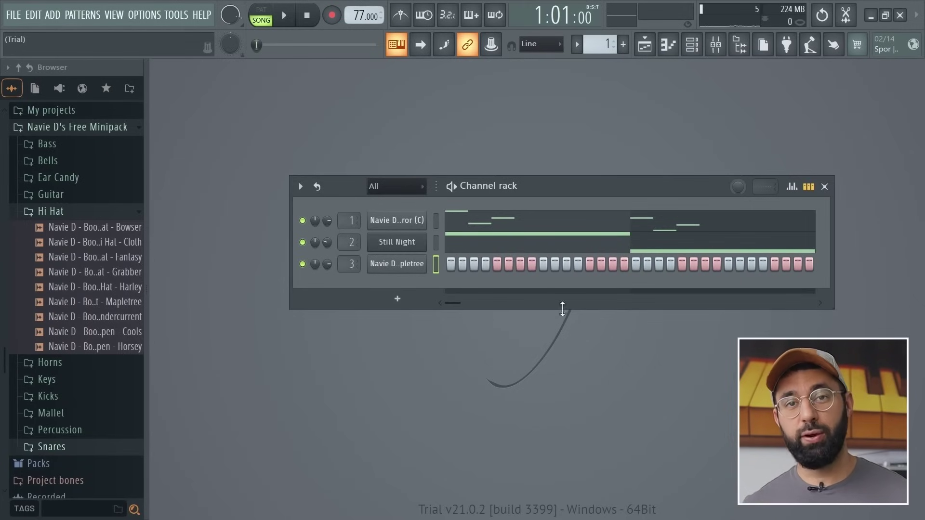
{"action": "right_click", "coordinate": [421, 271]}
{"action": "left_click", "coordinate": [437, 265]}
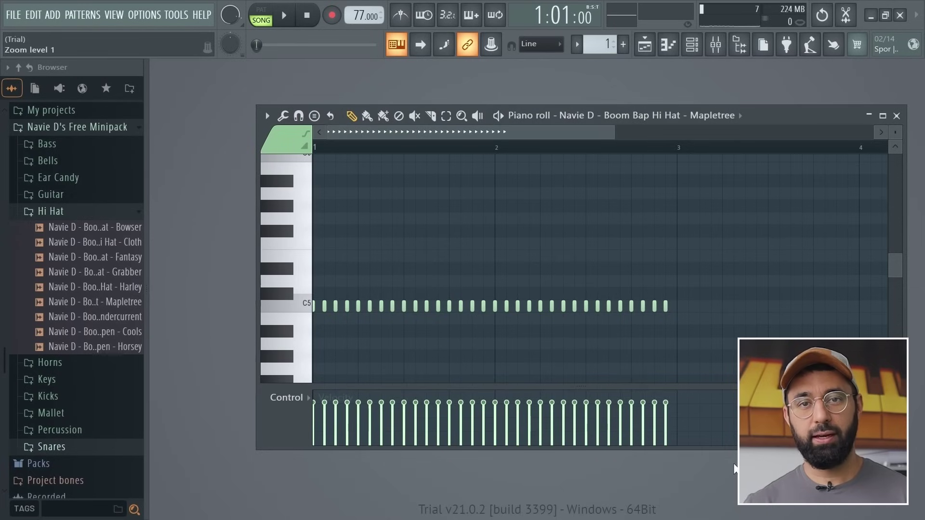
{"action": "key", "text": "ctrl+alt+z"}
{"action": "key", "text": "ctrl+alt+z"}
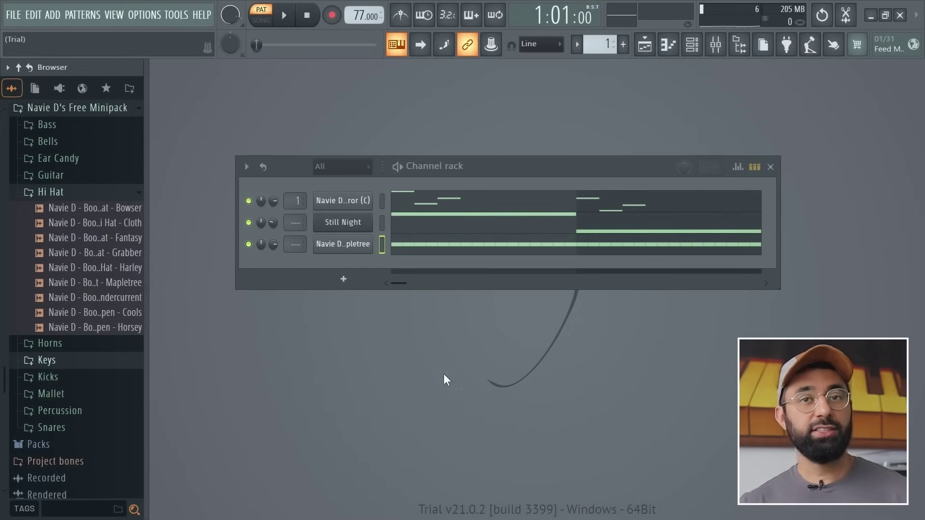
Open the Kicks folder of the minipack and preview the sample Boom Bap Kick - Mohave.
{"action": "left_click", "coordinate": [68, 378]}
{"action": "scroll", "coordinate": [76, 375], "scroll_direction": "down", "scroll_amount": 3}
{"action": "left_click", "coordinate": [79, 358]}
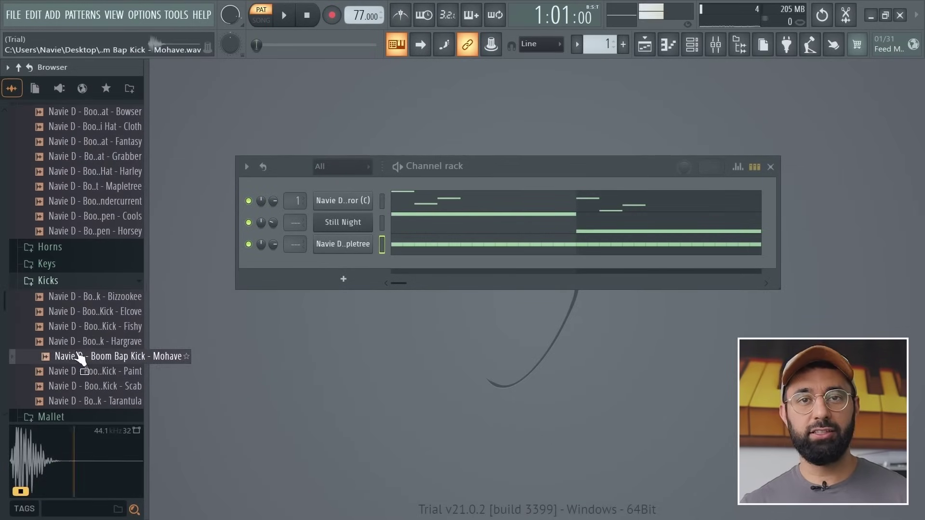
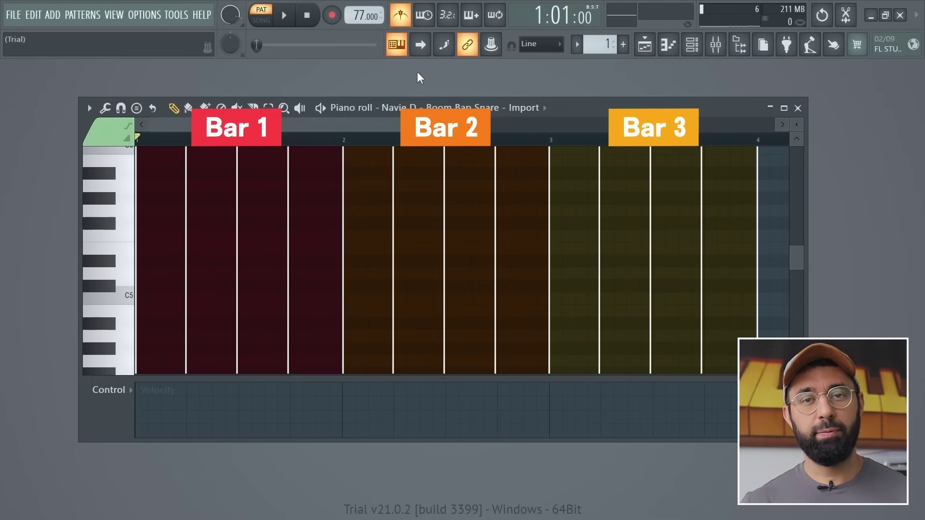
Switch the piano roll to Boom Bap Kick - Elcove and place one-step C5 notes at the start of bars 1 and 2.
{"action": "key", "text": "space"}
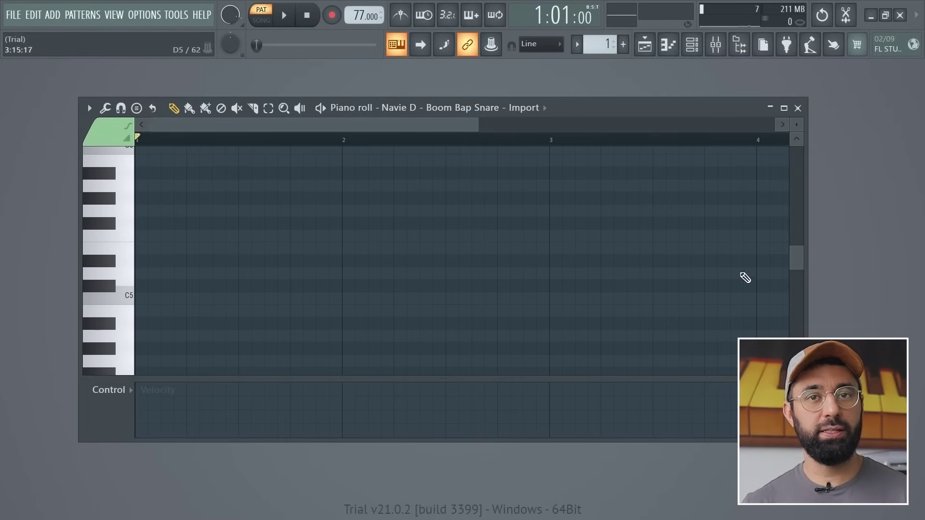
{"action": "left_click", "coordinate": [480, 117]}
{"action": "left_click", "coordinate": [467, 171]}
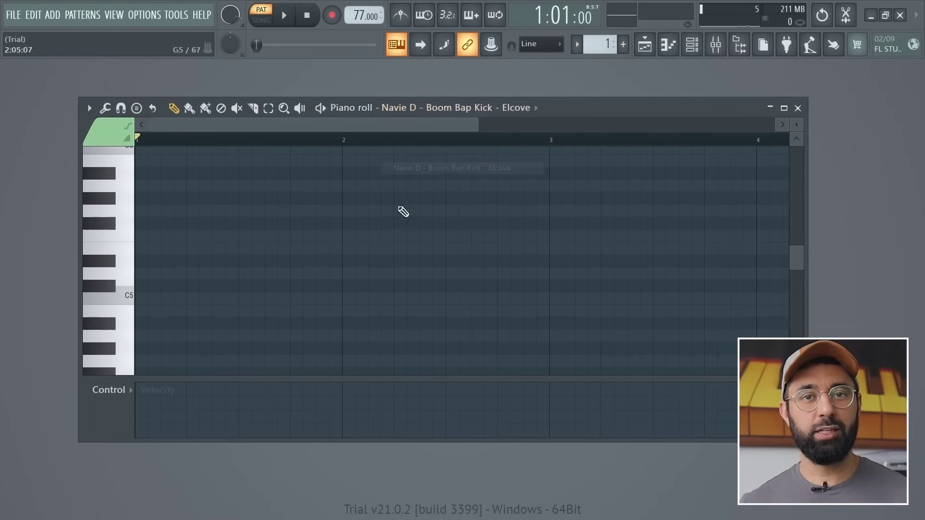
{"action": "left_click", "coordinate": [144, 298]}
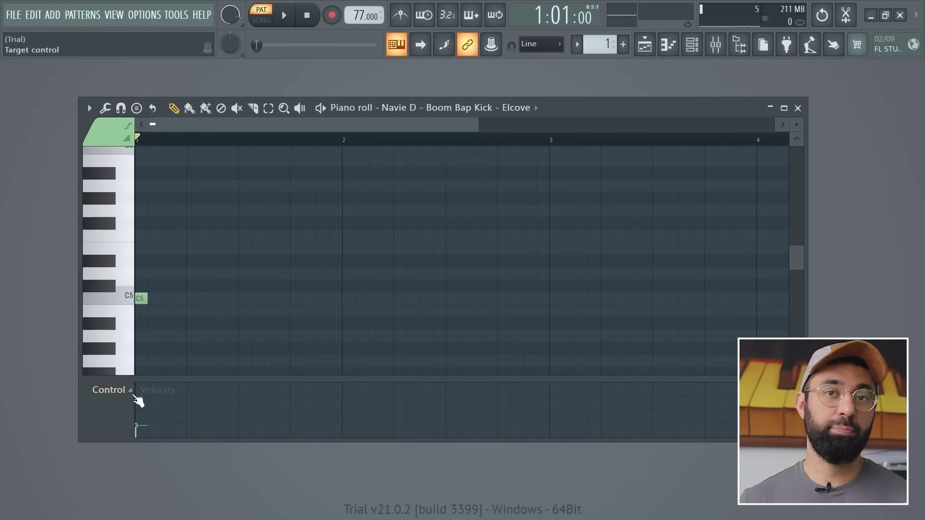
{"action": "left_click", "coordinate": [346, 298]}
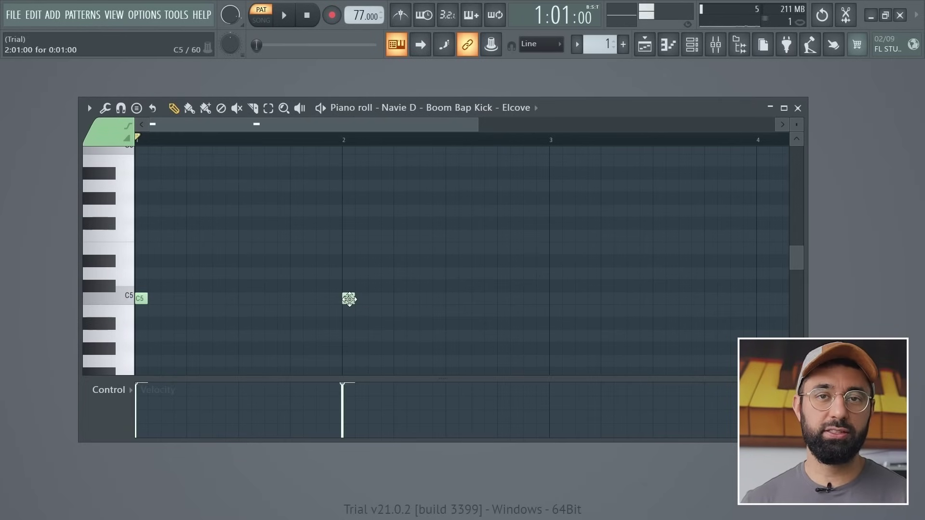
Switch to Boom Bap Snare - Import, place one-step C5 notes on beats 2 and 4 of both bars, and play back the pattern.
{"action": "left_click", "coordinate": [479, 119]}
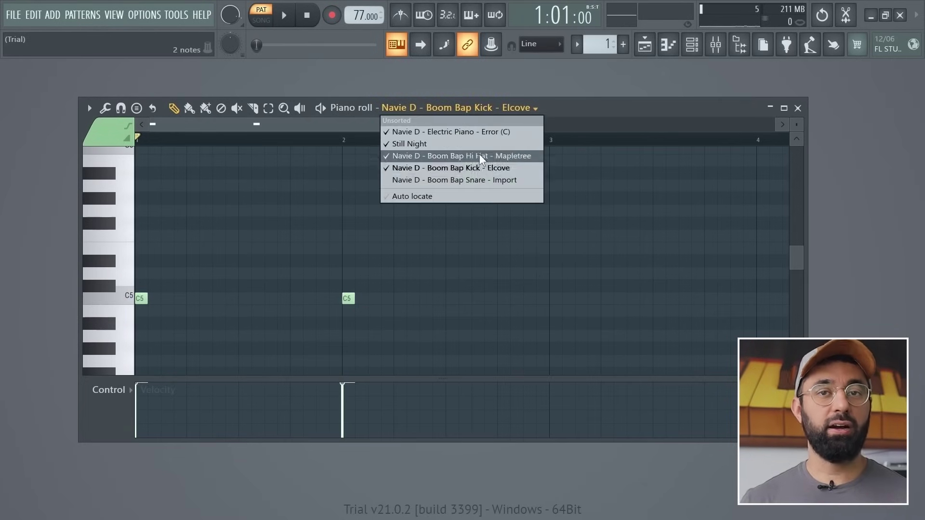
{"action": "left_click", "coordinate": [471, 181]}
{"action": "left_click", "coordinate": [193, 301]}
{"action": "left_click", "coordinate": [295, 302]}
{"action": "left_click", "coordinate": [396, 301]}
{"action": "left_click", "coordinate": [501, 301]}
{"action": "key", "text": "space"}
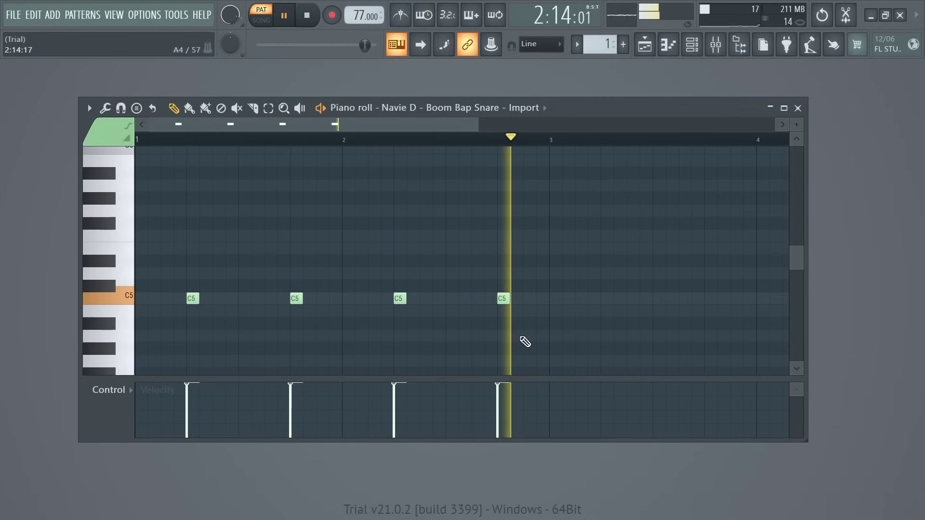
{"action": "key", "text": "space"}
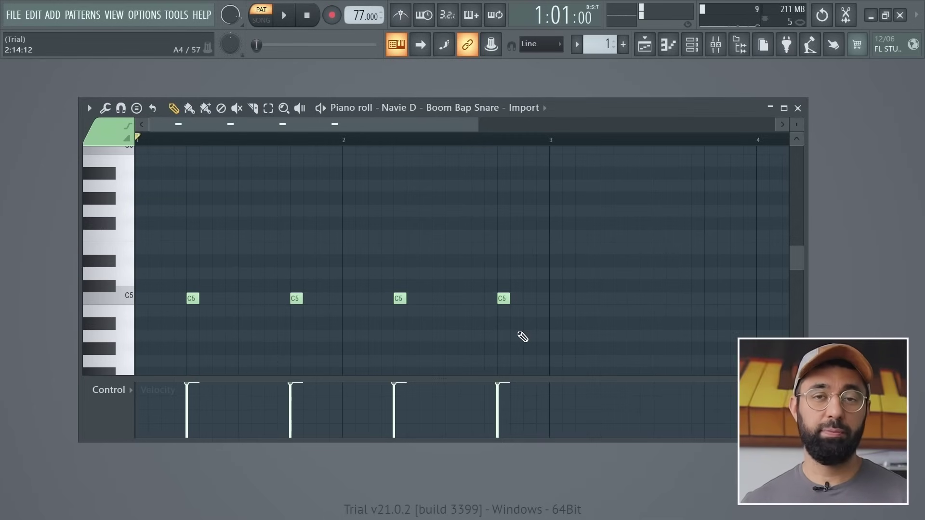
Add Elcove kick notes at C5 on steps 7 and 11 of bar 1 and steps 7, 11 and 15 of bar 2, then play back.
{"action": "left_click", "coordinate": [482, 108]}
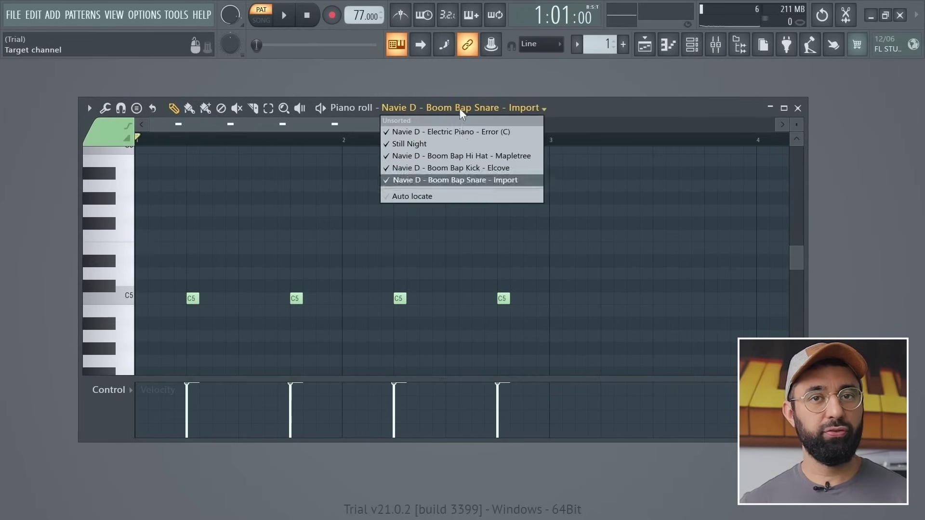
{"action": "left_click", "coordinate": [458, 171]}
{"action": "left_click", "coordinate": [217, 298]}
{"action": "left_click", "coordinate": [268, 298]}
{"action": "left_click", "coordinate": [424, 300]}
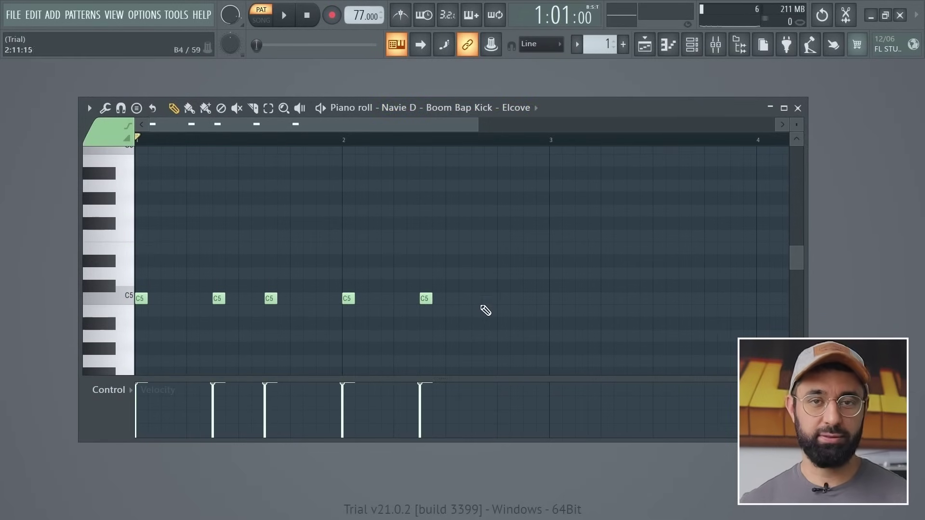
{"action": "left_click", "coordinate": [528, 299]}
{"action": "left_click", "coordinate": [476, 299]}
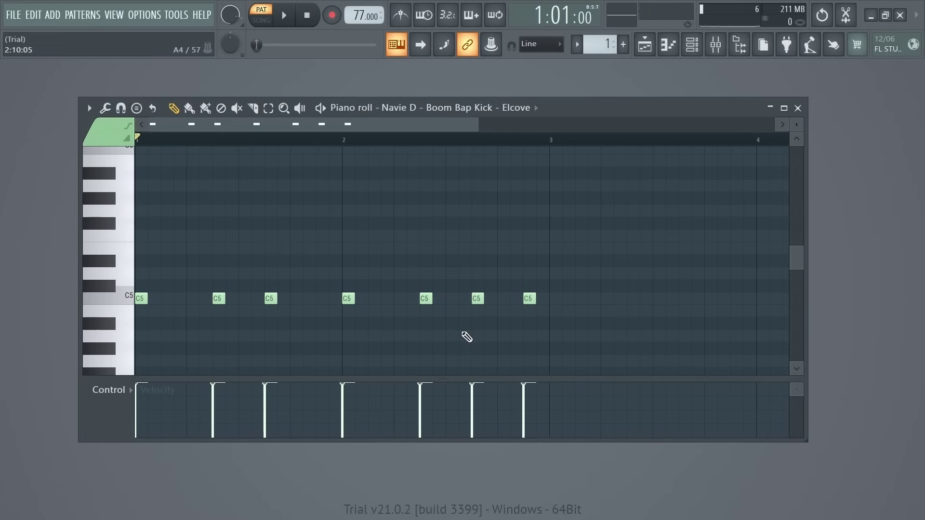
{"action": "key", "text": "space"}
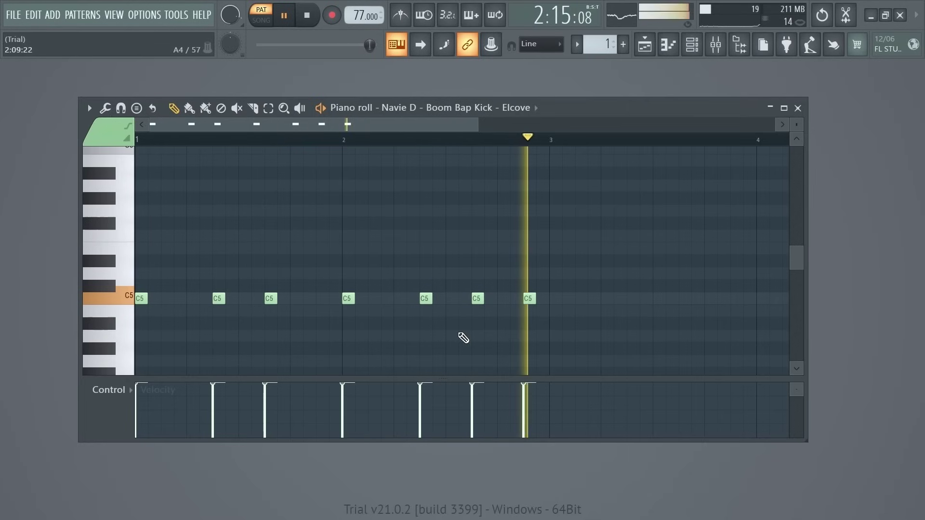
{"action": "key", "text": "space"}
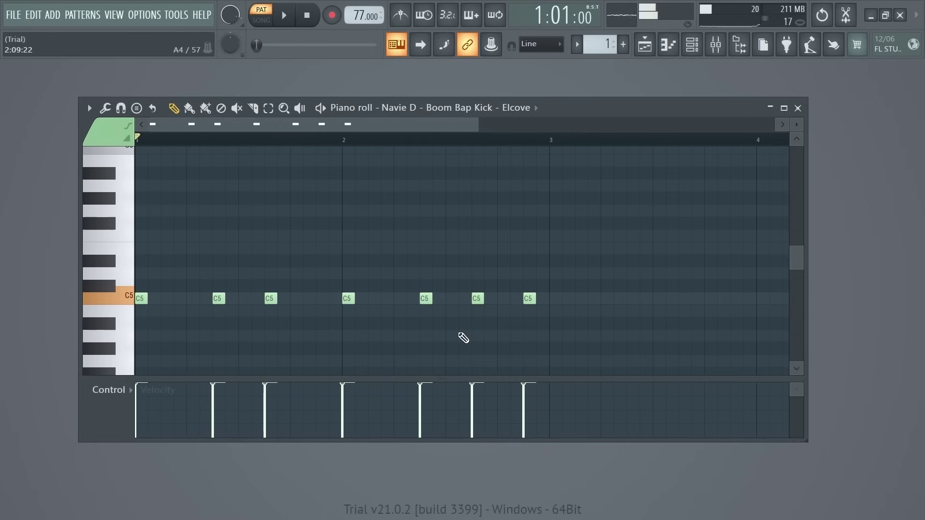
Move the last kick note one step earlier and play back the pattern from bar 2.
{"action": "left_click_drag", "start_coordinate": [528, 302], "coordinate": [516, 301]}
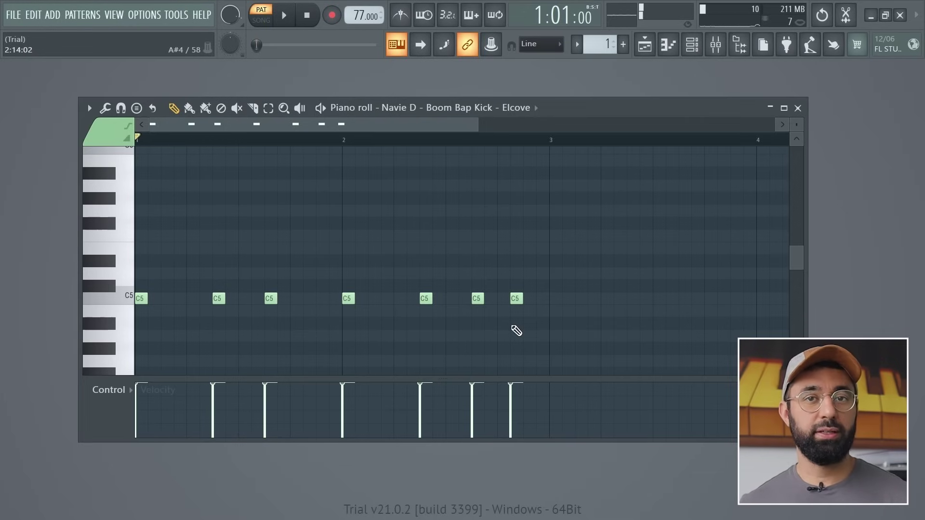
{"action": "left_click", "coordinate": [345, 140]}
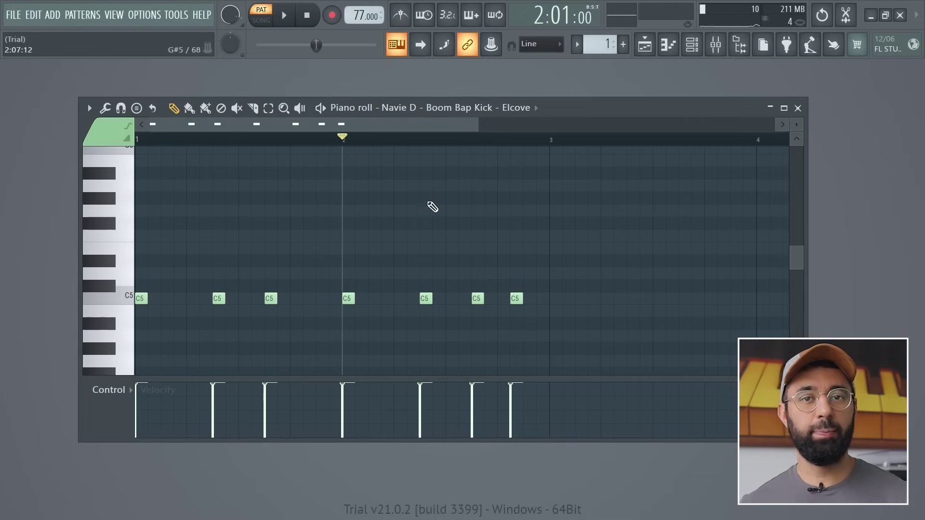
{"action": "key", "text": "space"}
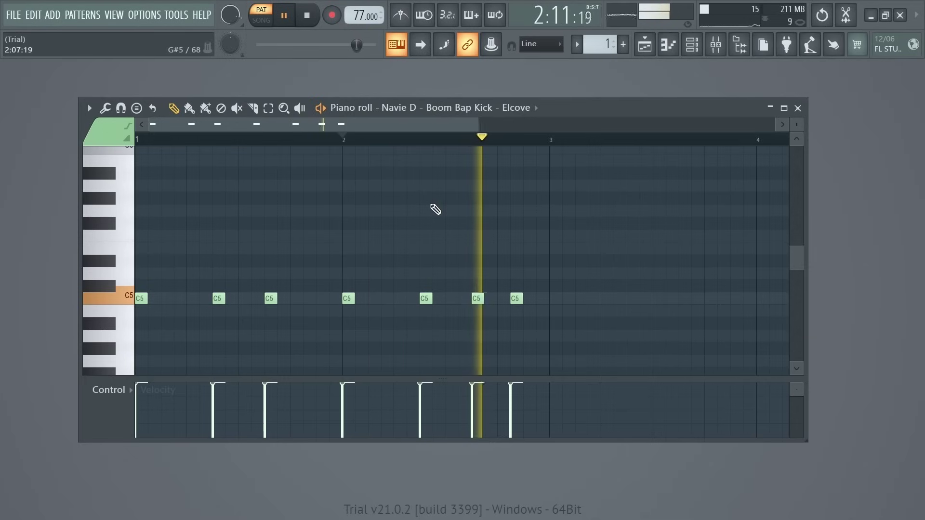
{"action": "key", "text": "space"}
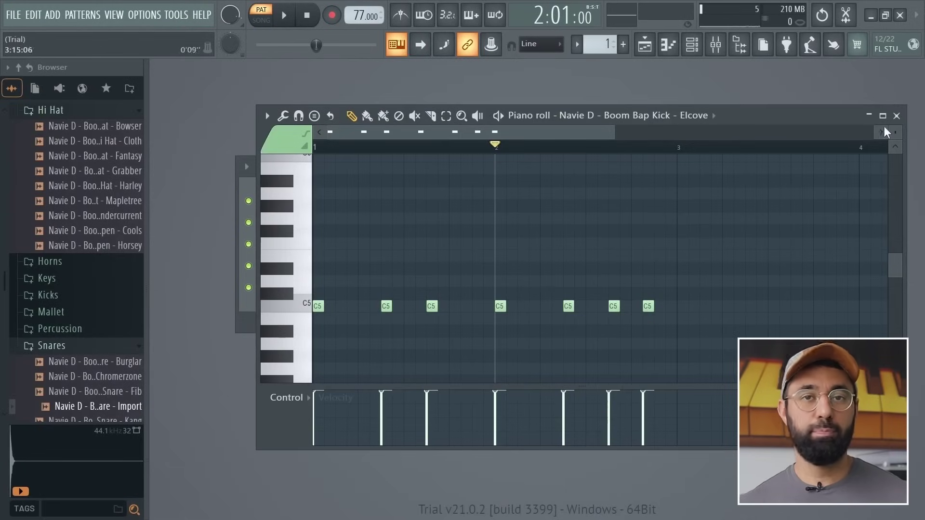
Close the piano roll, preview Boom Bap Bass - Enoman (C) from the Bass folder, and add it as a new channel below the snare.
{"action": "left_click", "coordinate": [896, 116]}
{"action": "scroll", "coordinate": [75, 206], "scroll_direction": "up", "scroll_amount": 2}
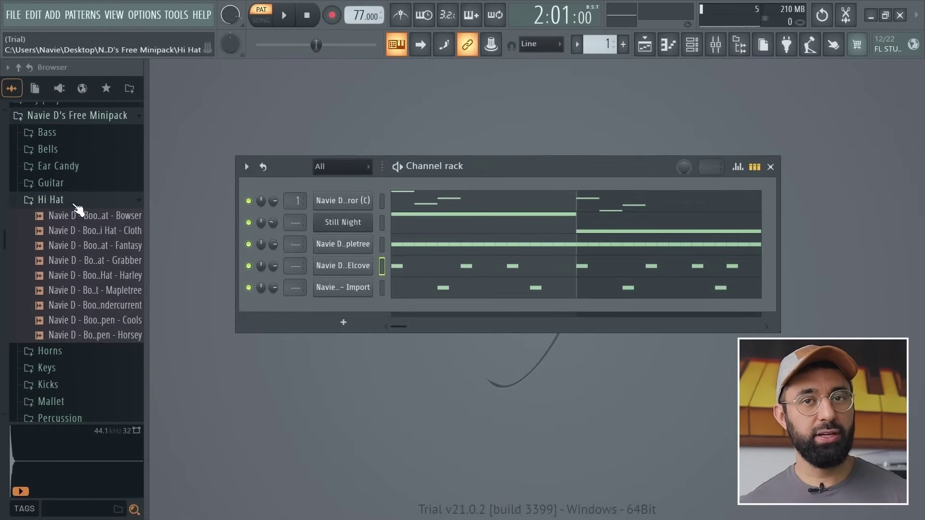
{"action": "left_click", "coordinate": [50, 139]}
{"action": "left_click", "coordinate": [67, 163]}
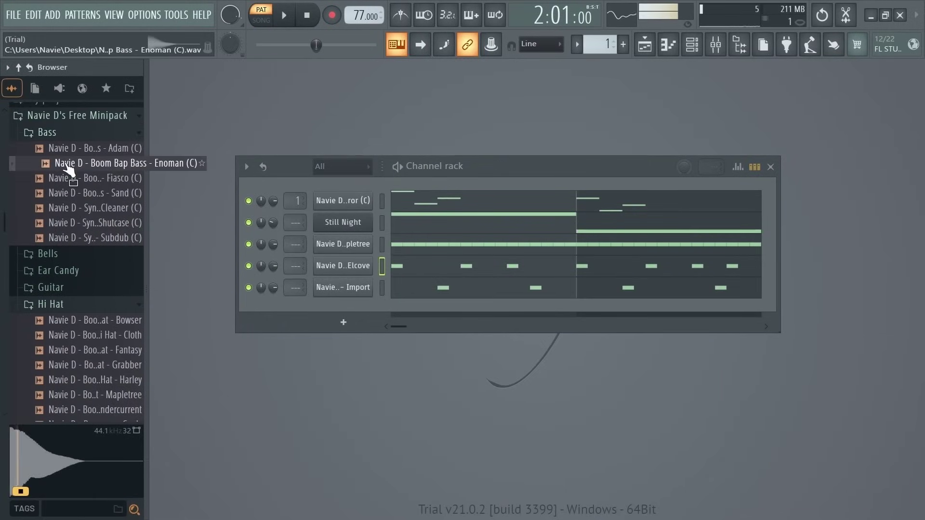
{"action": "left_click_drag", "start_coordinate": [69, 168], "coordinate": [327, 311]}
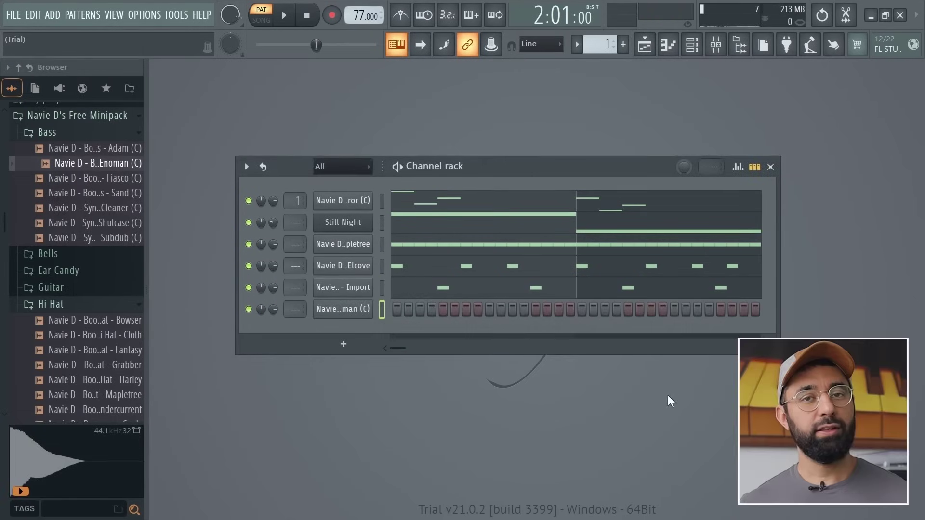
Open the Enoman bass channel's piano roll and solo that channel.
{"action": "right_click", "coordinate": [370, 307]}
{"action": "left_click", "coordinate": [391, 307]}
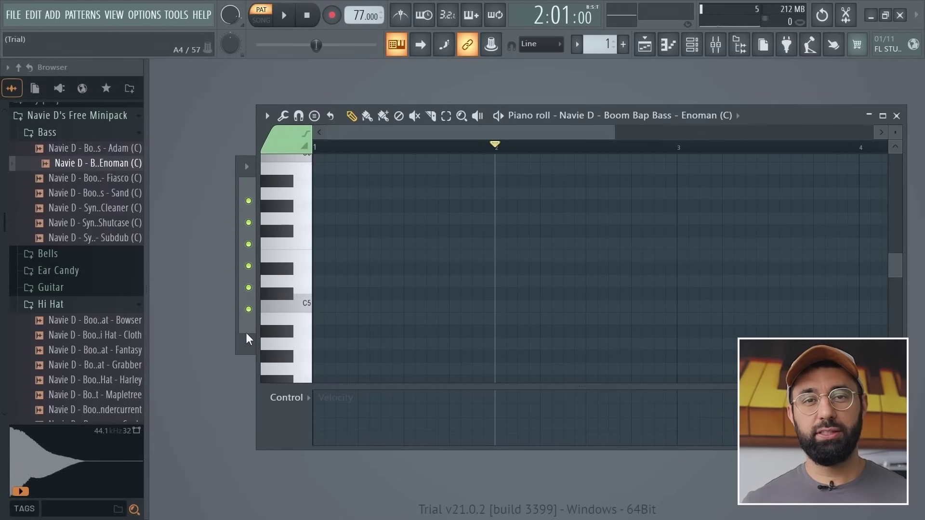
{"action": "left_click", "coordinate": [247, 339]}
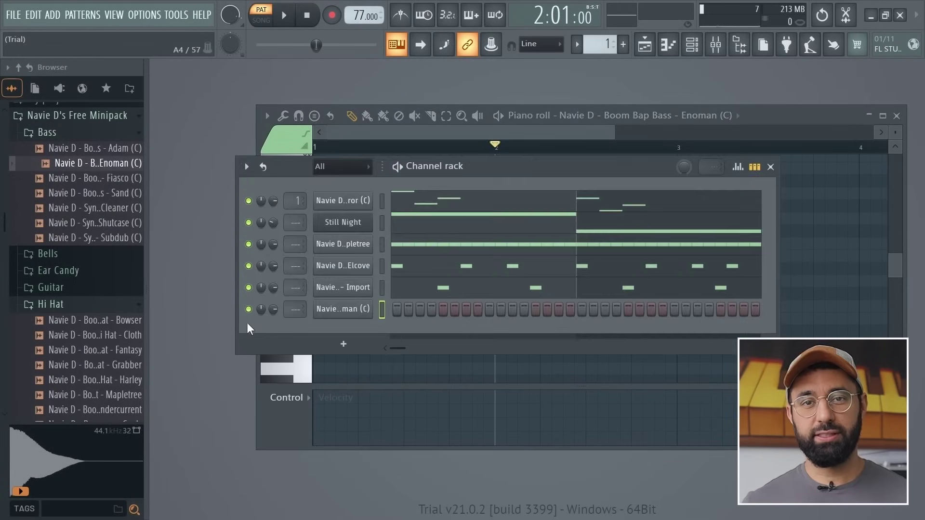
{"action": "right_click", "coordinate": [261, 307]}
{"action": "key", "text": "Escape"}
{"action": "left_click", "coordinate": [771, 120]}
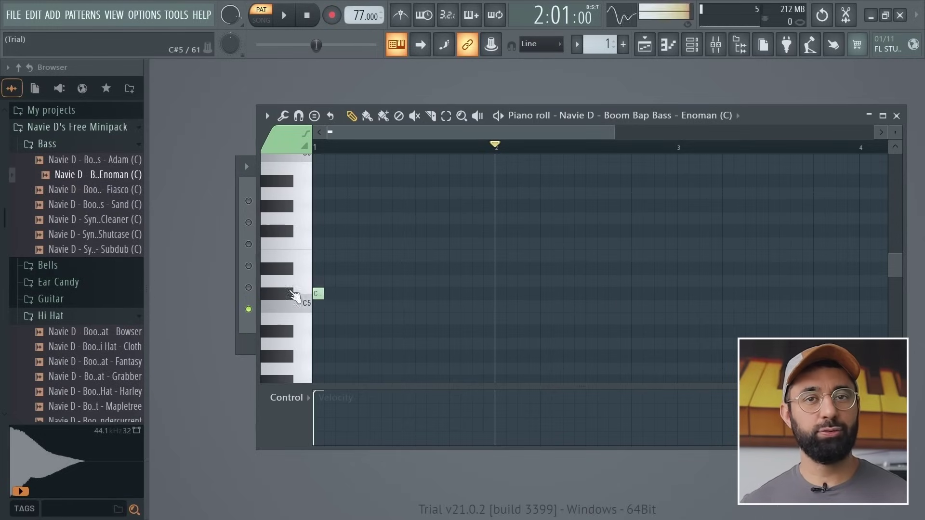
Place one-step C#5 and D#5 bass notes on steps 1 and 3 of bar 1 and play them back.
{"action": "left_click", "coordinate": [340, 268]}
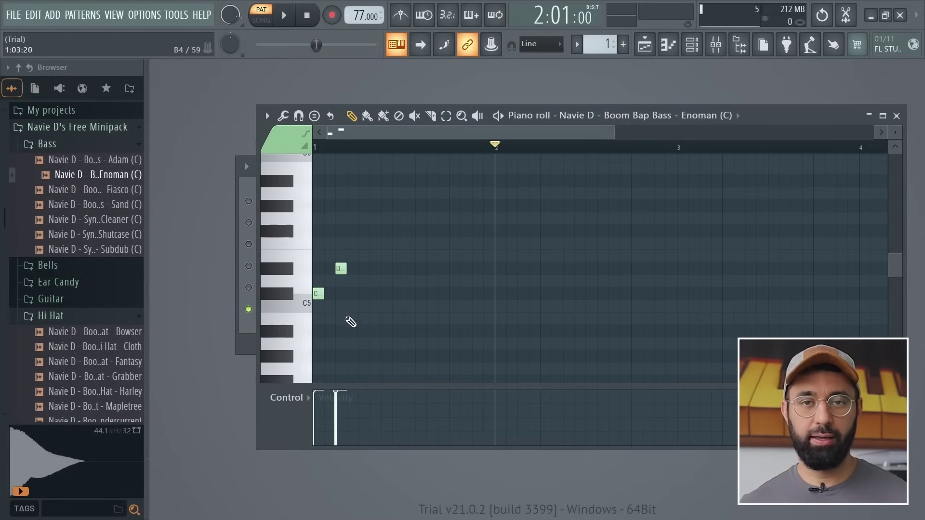
{"action": "key", "text": "space"}
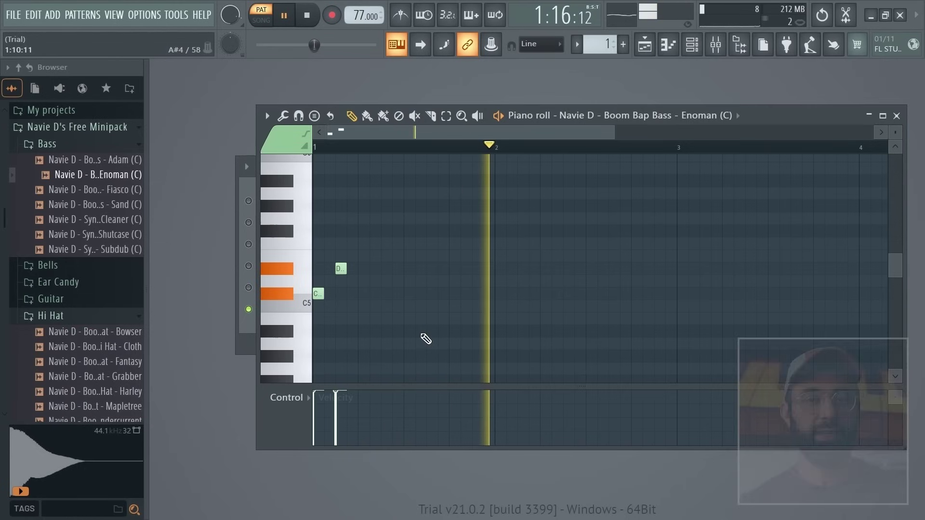
{"action": "key", "text": "space"}
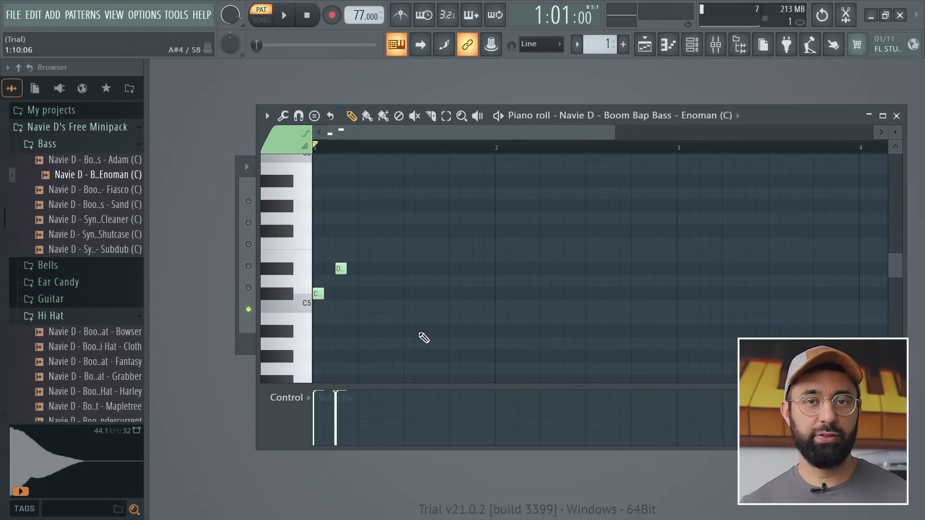
Enable Cut itself for the Enoman bass channel, return to its piano roll, and play back the two notes.
{"action": "left_click", "coordinate": [242, 347]}
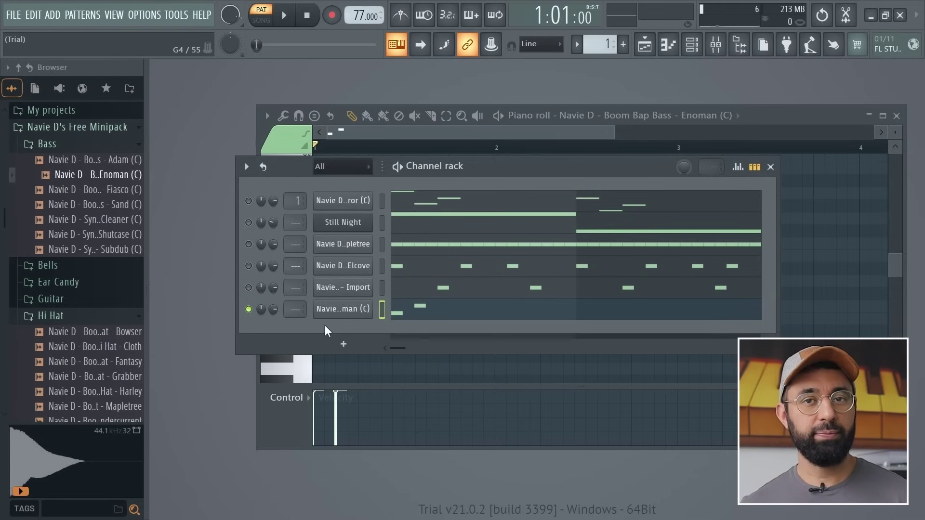
{"action": "right_click", "coordinate": [343, 310]}
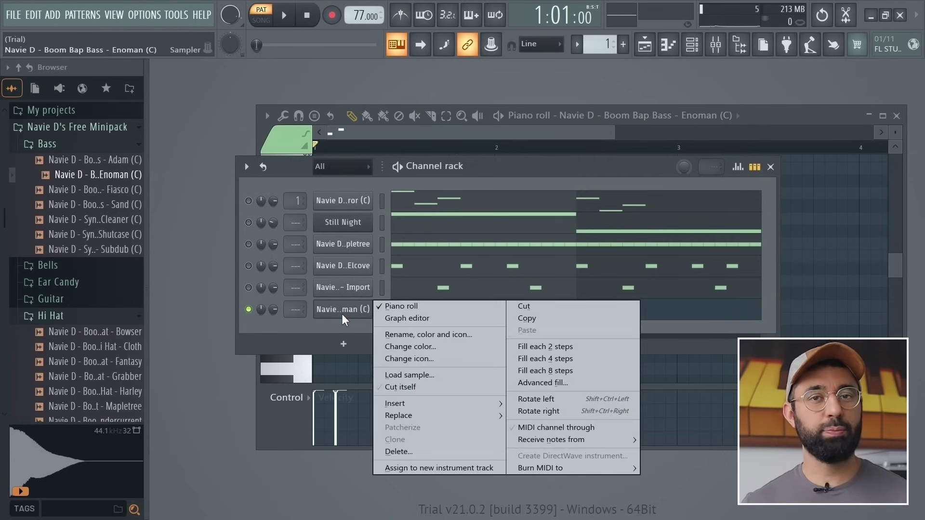
{"action": "left_click", "coordinate": [401, 388]}
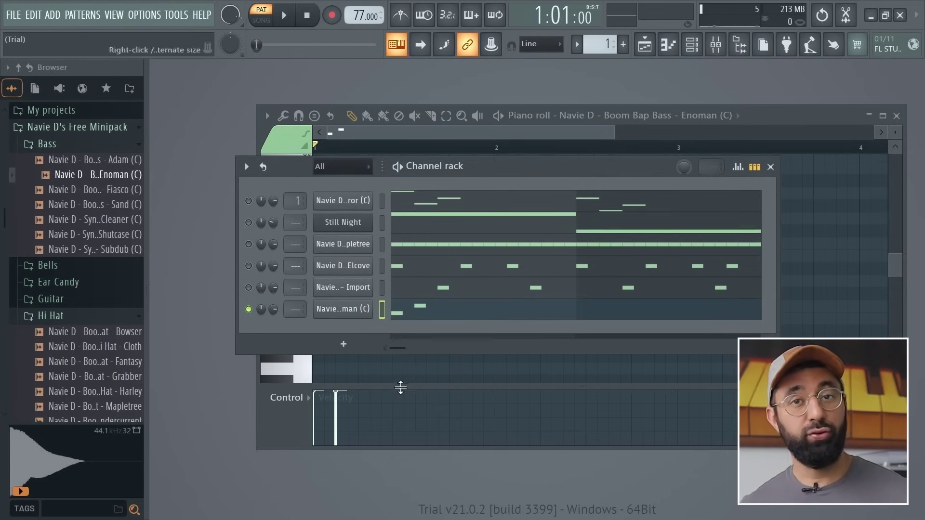
{"action": "key", "text": "F7"}
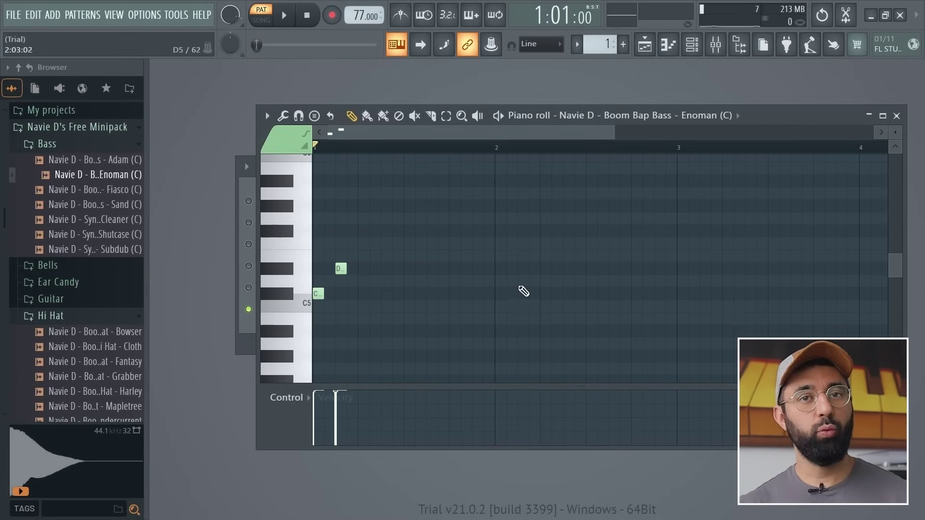
{"action": "key", "text": "space"}
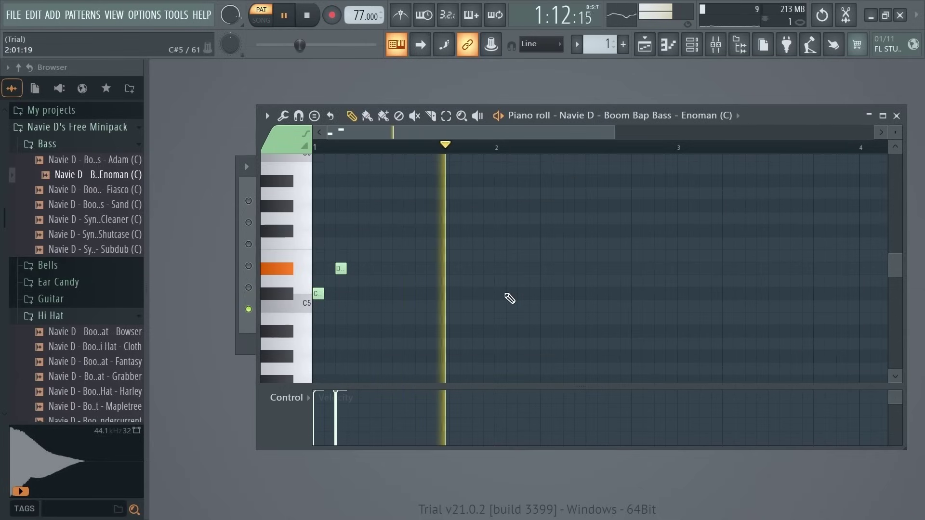
{"action": "key", "text": "space"}
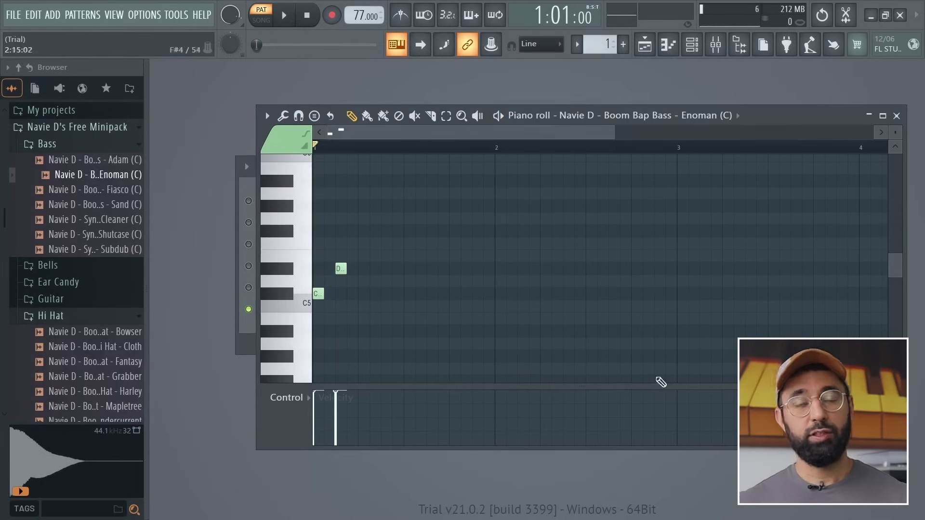
Set the playback start to step 3 of bar 1 and listen to the D#5 bass note on its own.
{"action": "left_click", "coordinate": [336, 147]}
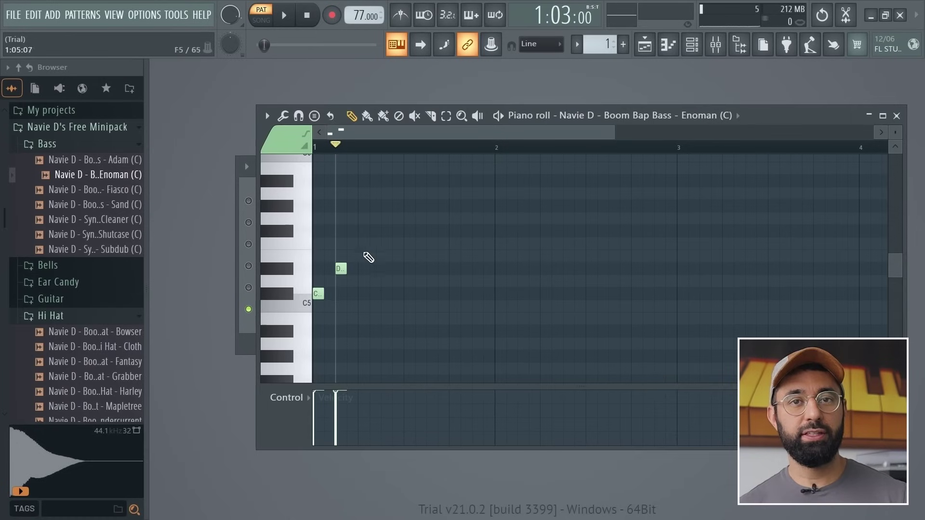
{"action": "key", "text": "space"}
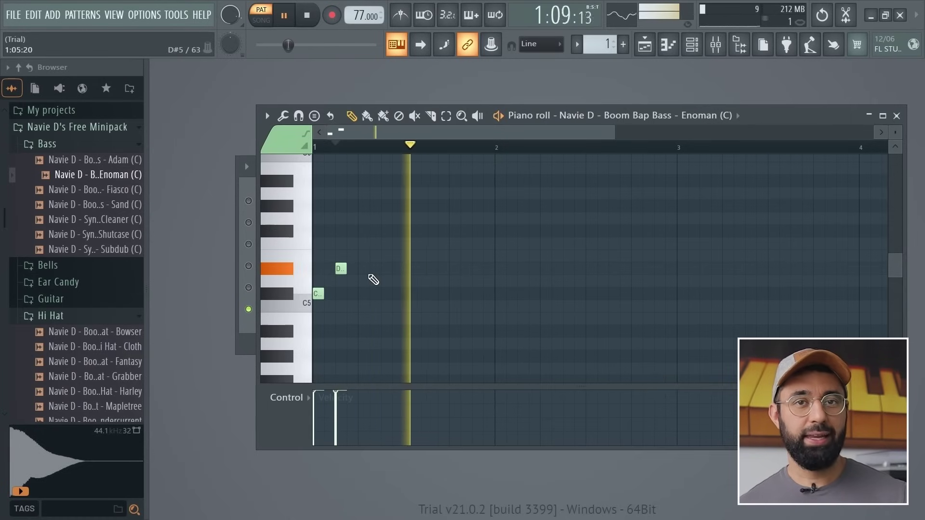
{"action": "key", "text": "space"}
{"action": "key", "text": "space"}
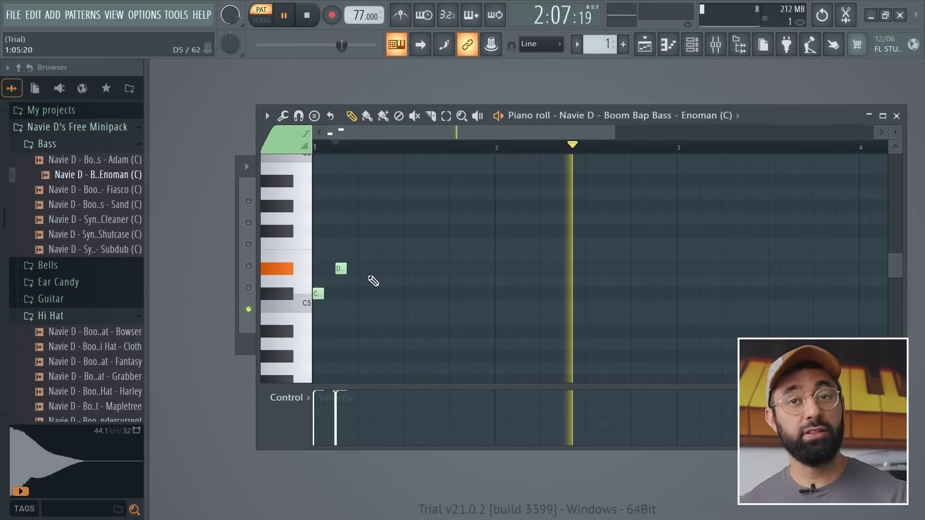
{"action": "key", "text": "space"}
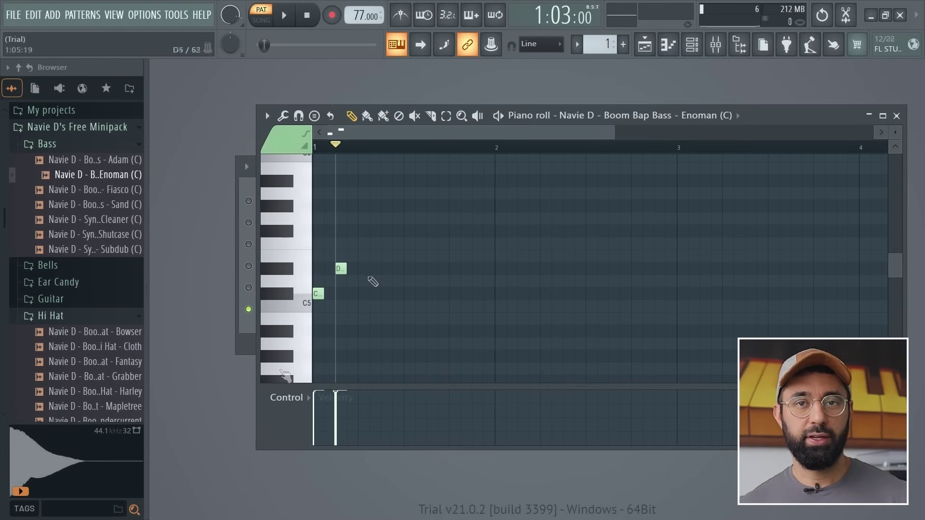
Set the volume envelope's attack to zero in the Enoman bass channel settings, and return to an emptied piano roll.
{"action": "left_click", "coordinate": [248, 349]}
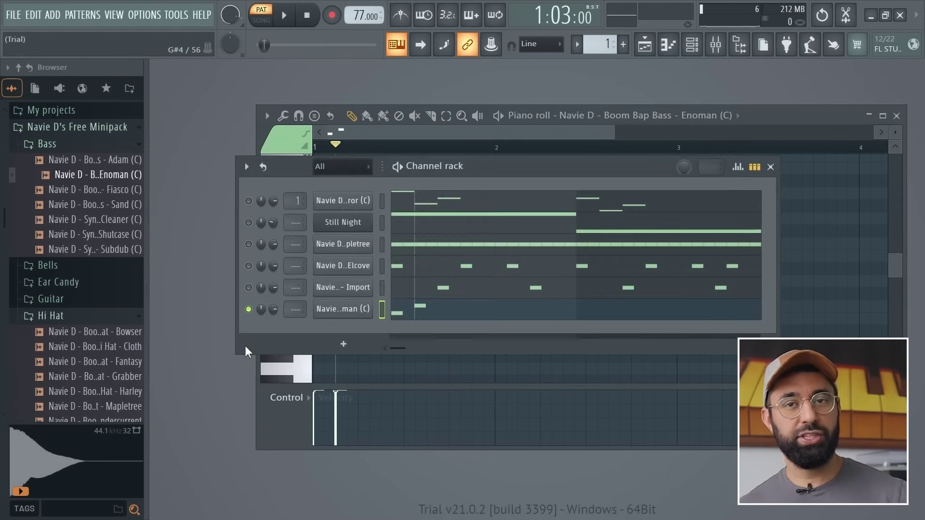
{"action": "left_click", "coordinate": [341, 309]}
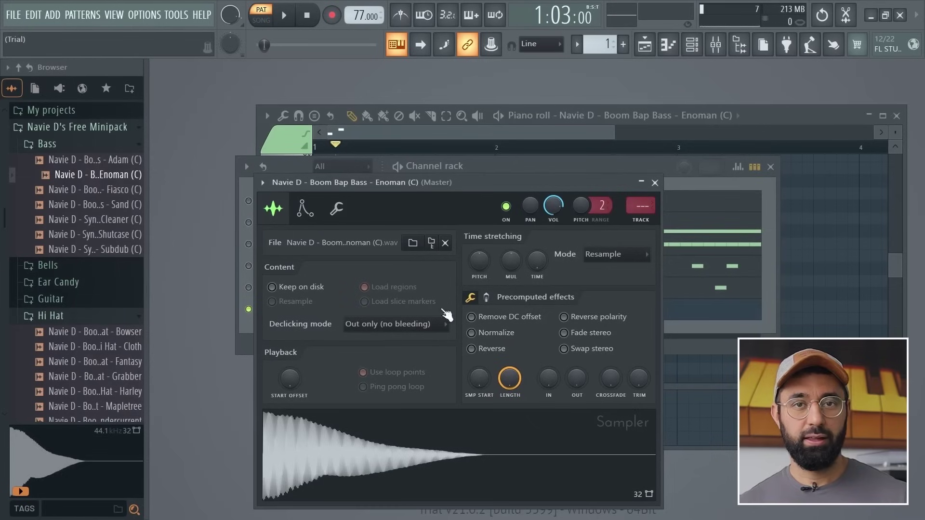
{"action": "left_click", "coordinate": [305, 210]}
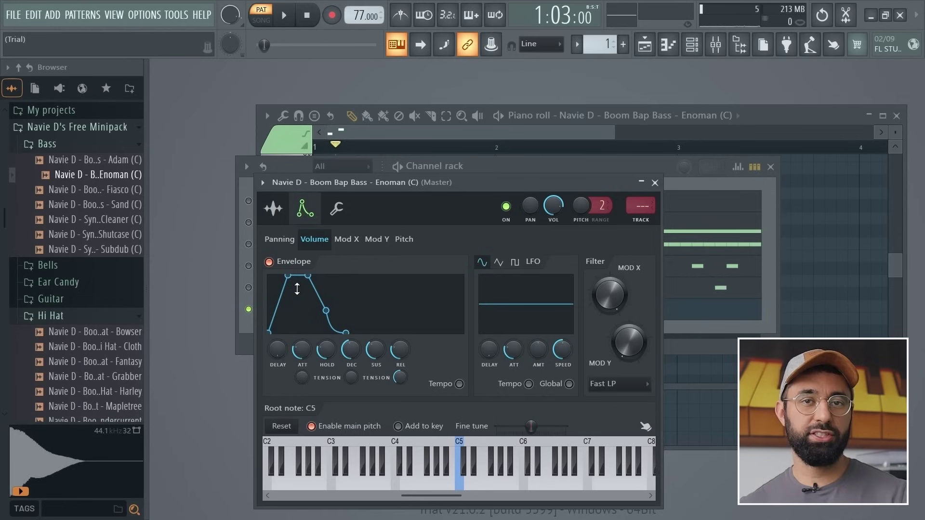
{"action": "key", "text": "space"}
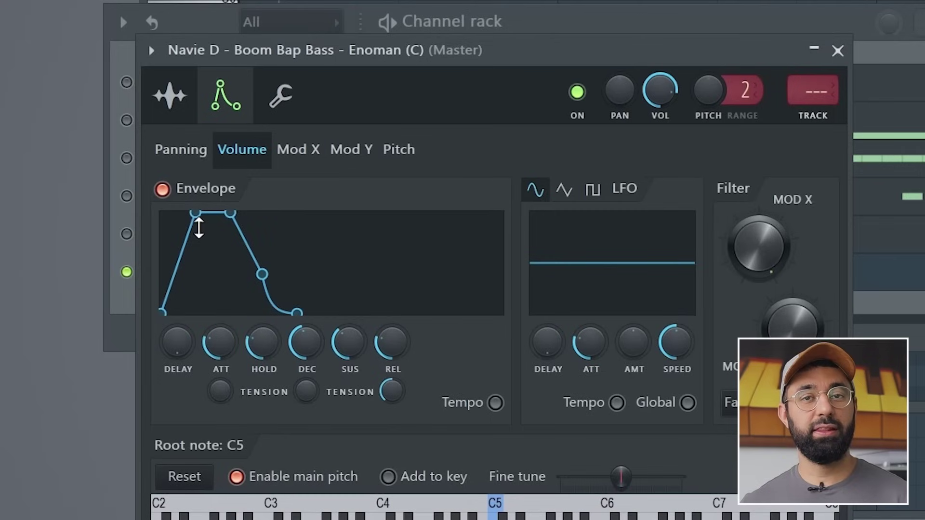
{"action": "left_click_drag", "start_coordinate": [219, 342], "coordinate": [219, 356]}
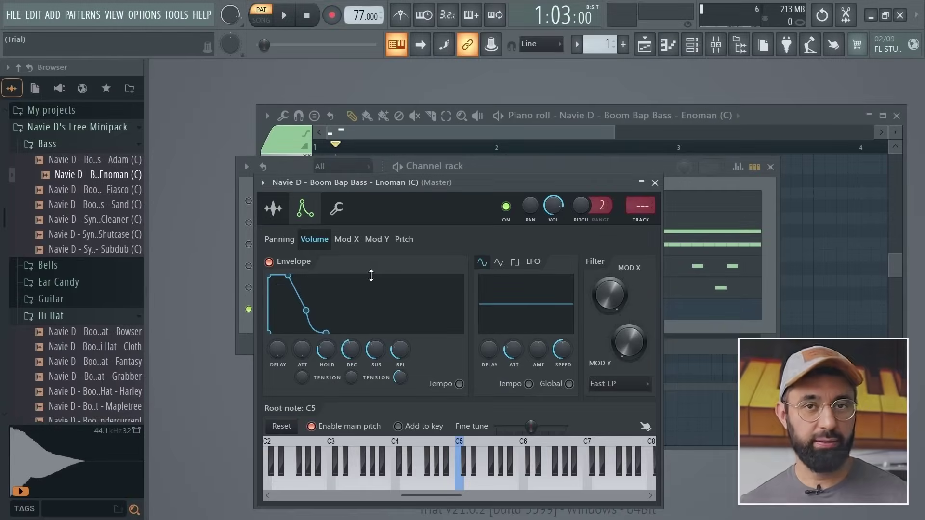
{"action": "key", "text": "F7"}
{"action": "key", "text": "space"}
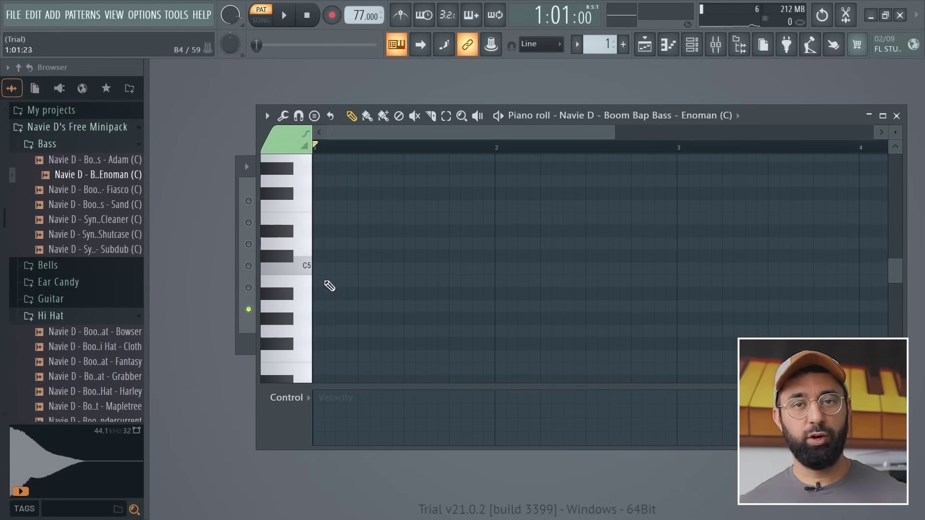
Fill bar 1 with consecutive bass notes: B4 for ten steps, D5 for three, F#5 for two and G5 for one.
{"action": "left_click_drag", "start_coordinate": [326, 285], "coordinate": [431, 300]}
{"action": "left_click", "coordinate": [431, 244]}
{"action": "left_click_drag", "start_coordinate": [539, 243], "coordinate": [459, 243]}
{"action": "left_click", "coordinate": [463, 194]}
{"action": "mouse_move", "coordinate": [493, 193]}
{"action": "left_mouse_down"}
{"action": "mouse_move", "coordinate": [480, 195]}
{"action": "mouse_move", "coordinate": [494, 182]}
{"action": "left_mouse_up"}
{"action": "left_click", "coordinate": [486, 180]}
Fill bar 2 with F#4 for ten steps, F#5 for three, G5 for two and D5 for one, and play back the bass line.
{"action": "left_click", "coordinate": [499, 343]}
{"action": "left_click_drag", "start_coordinate": [506, 343], "coordinate": [607, 349]}
{"action": "left_click", "coordinate": [614, 193]}
{"action": "mouse_move", "coordinate": [721, 193]}
{"action": "left_mouse_down"}
{"action": "mouse_move", "coordinate": [634, 194]}
{"action": "mouse_move", "coordinate": [663, 183]}
{"action": "left_mouse_up"}
{"action": "left_click", "coordinate": [648, 180]}
{"action": "left_click", "coordinate": [667, 243]}
{"action": "left_click_drag", "start_coordinate": [687, 244], "coordinate": [676, 244]}
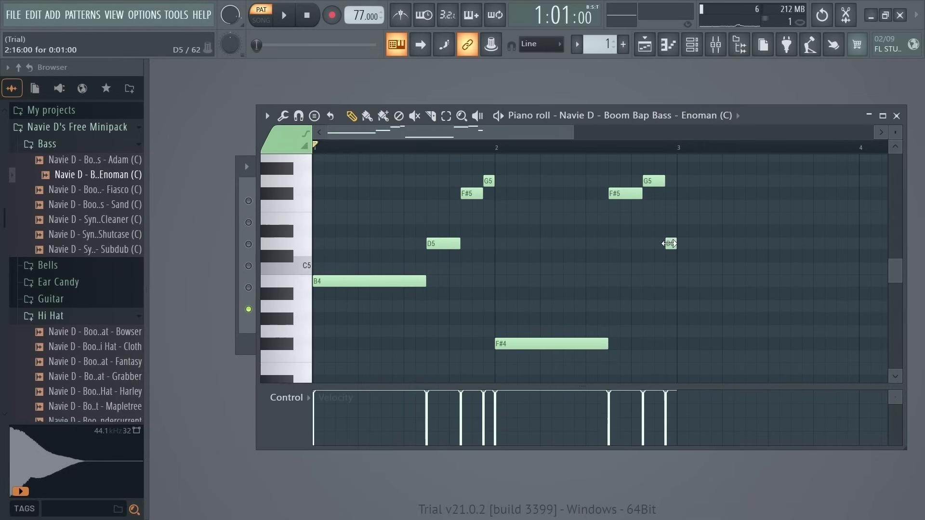
{"action": "key", "text": "space"}
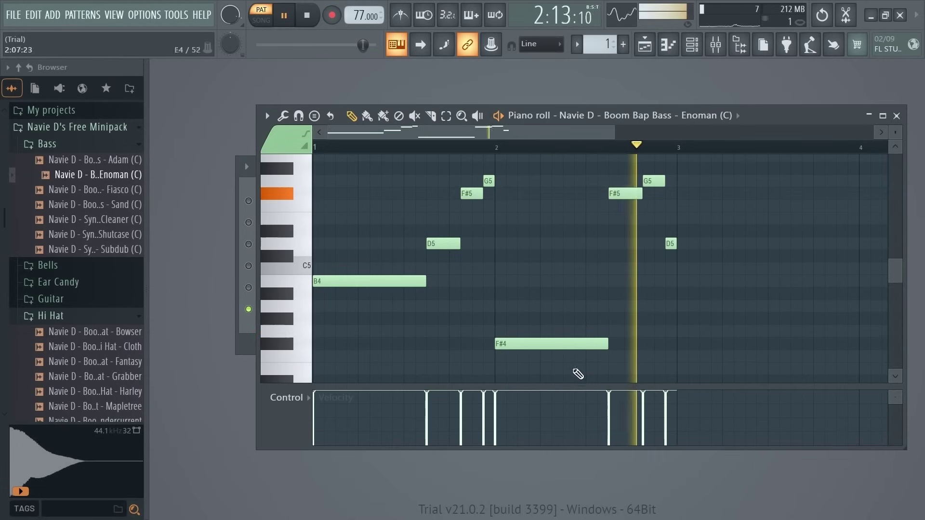
{"action": "key", "text": "space"}
Lower the velocity of all bass notes evenly to about two thirds and play back the pattern with all channels on.
{"action": "left_click_drag", "start_coordinate": [318, 409], "coordinate": [671, 409]}
{"action": "key", "text": "space"}
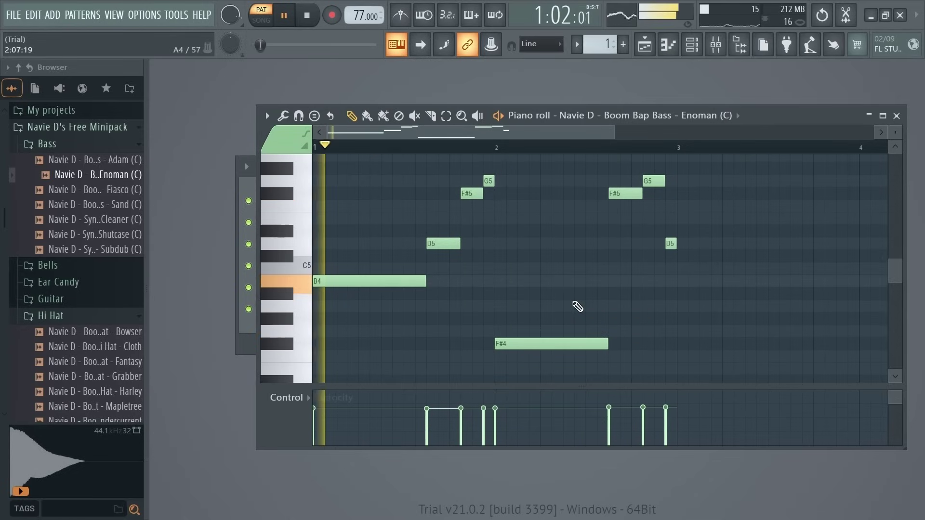
{"action": "key", "text": "space"}
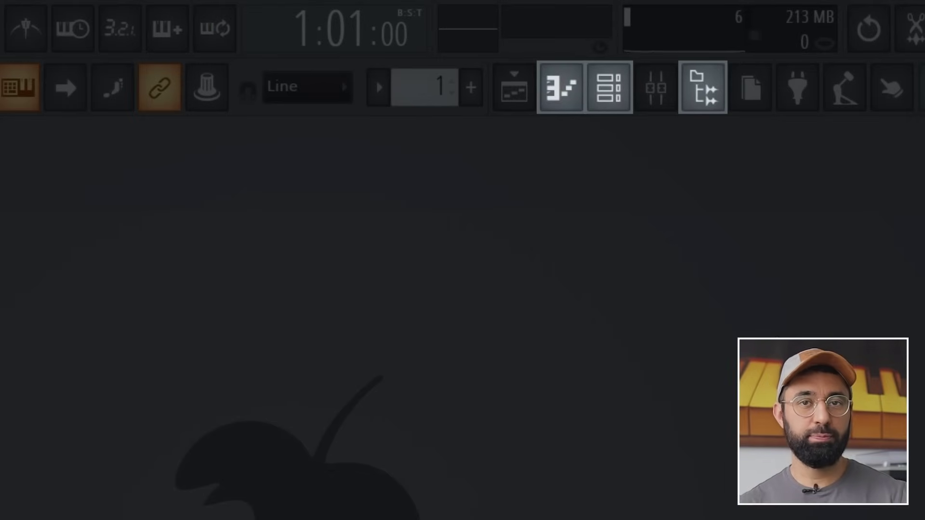
Open the mixer below the channel rack, play the pattern, and select Insert 1 to check its signal.
{"action": "left_click", "coordinate": [670, 109]}
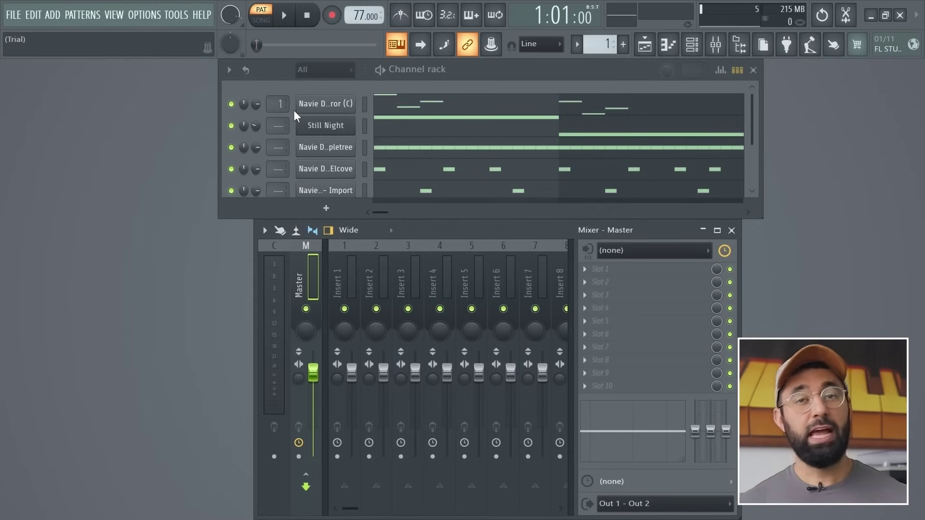
{"action": "key", "text": "space"}
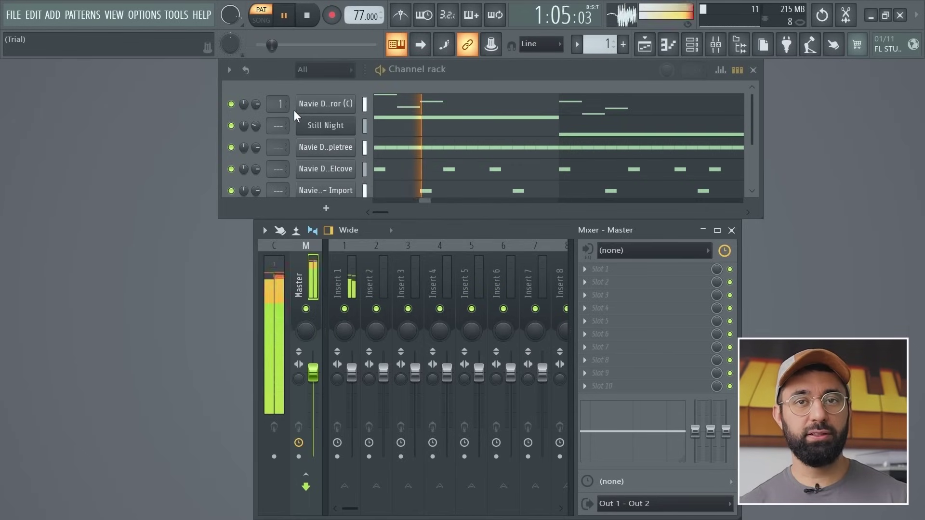
{"action": "left_click", "coordinate": [350, 293]}
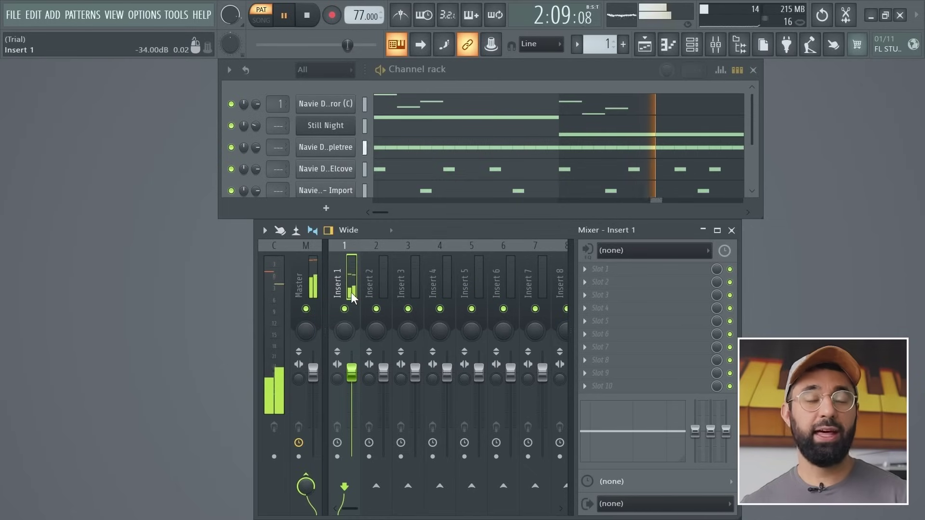
{"action": "key", "text": "space"}
Route Still Night, hi-hat, kick, snare and bass channels to mixer tracks 2 through 6 in order, and play back the pattern.
{"action": "scroll", "coordinate": [278, 126], "scroll_direction": "up", "scroll_amount": 1}
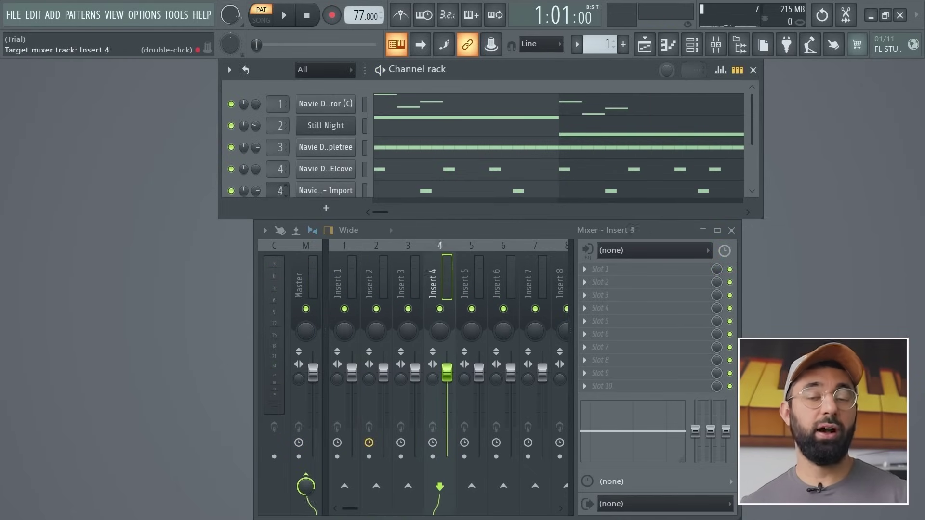
{"action": "scroll", "coordinate": [281, 190], "scroll_direction": "up", "scroll_amount": 1}
{"action": "scroll", "coordinate": [289, 183], "scroll_direction": "down", "scroll_amount": 2}
{"action": "scroll", "coordinate": [280, 173], "scroll_direction": "up", "scroll_amount": 2}
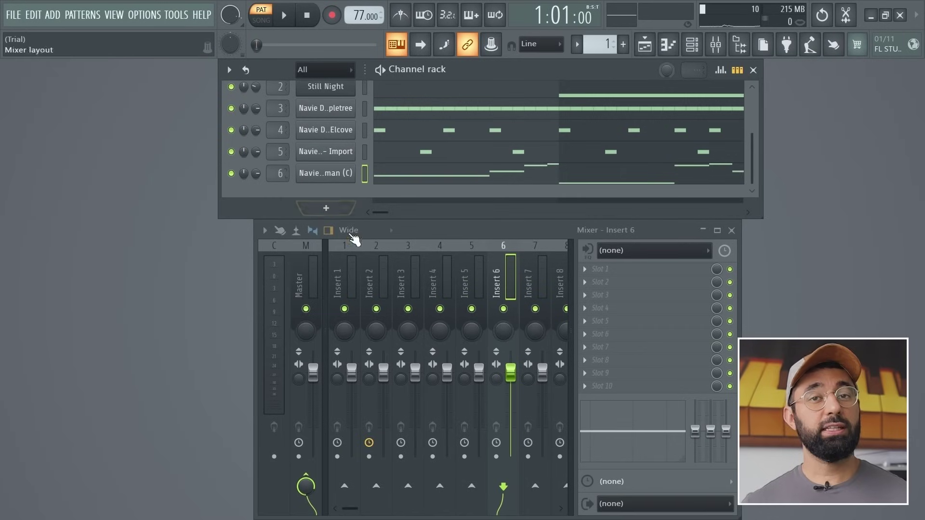
{"action": "key", "text": "space"}
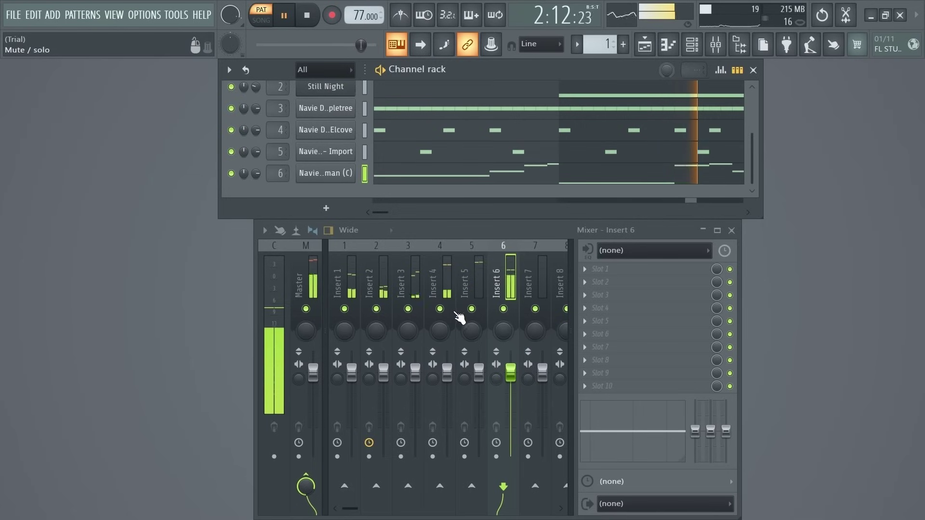
{"action": "key", "text": "space"}
Select Insert 2 and try out its volume, panning and mute controls during playback, leaving the volume at 100%.
{"action": "left_click", "coordinate": [385, 372]}
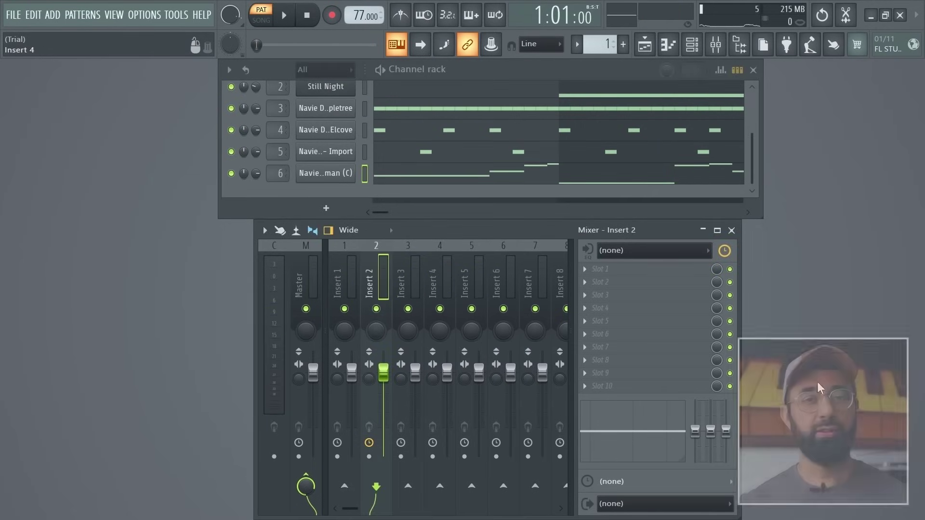
{"action": "key", "text": "space"}
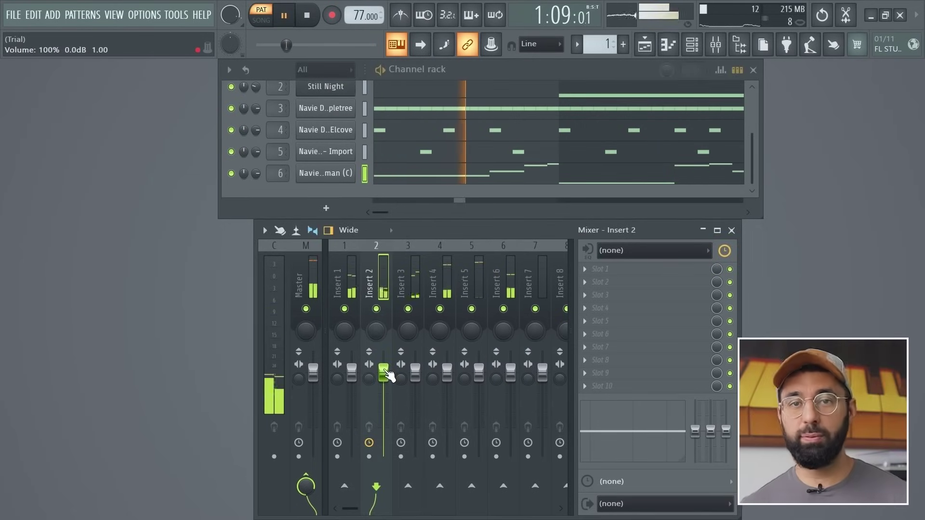
{"action": "mouse_move", "coordinate": [388, 375]}
{"action": "left_mouse_down"}
{"action": "mouse_move", "coordinate": [384, 438]}
{"action": "mouse_move", "coordinate": [383, 372]}
{"action": "left_mouse_up"}
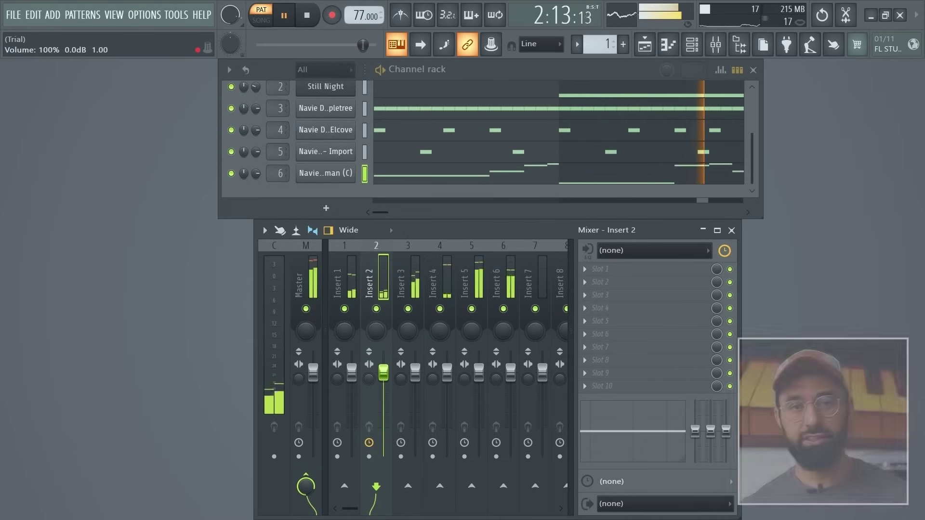
{"action": "mouse_move", "coordinate": [376, 330]}
{"action": "left_mouse_down"}
{"action": "mouse_move", "coordinate": [376, 356]}
{"action": "mouse_move", "coordinate": [376, 303]}
{"action": "mouse_move", "coordinate": [384, 330]}
{"action": "left_mouse_up"}
{"action": "left_click", "coordinate": [376, 309]}
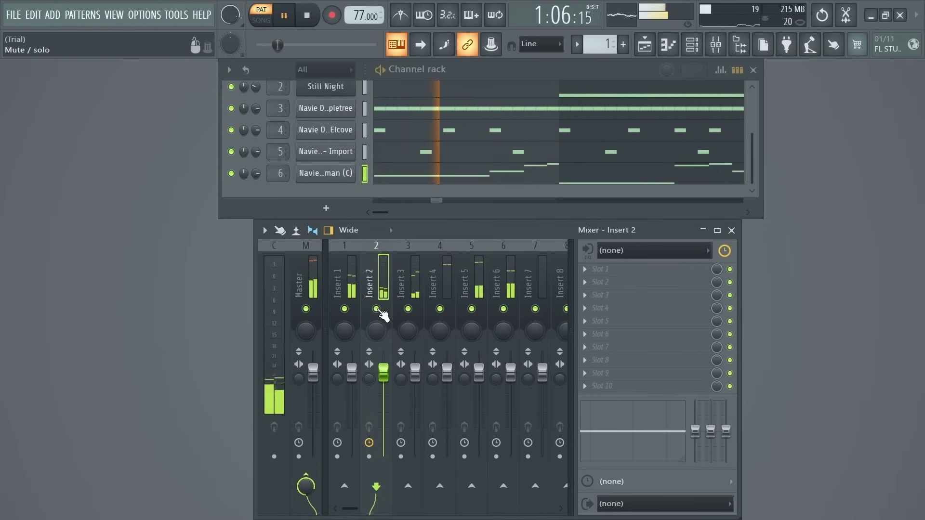
{"action": "key", "text": "space"}
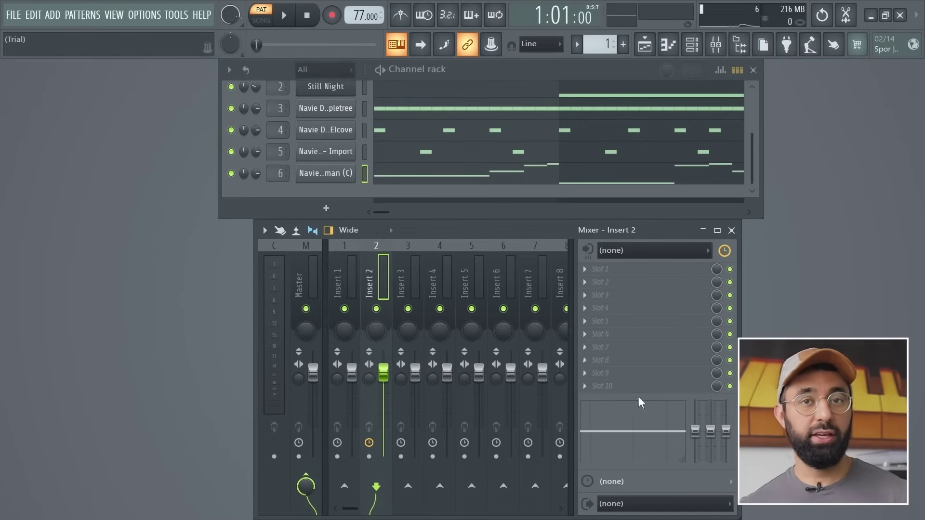
Load Fruity Parametric EQ 2 into Insert 2's first effect slot, apply the Old Telephone preset, and play back the pattern.
{"action": "left_click", "coordinate": [586, 271]}
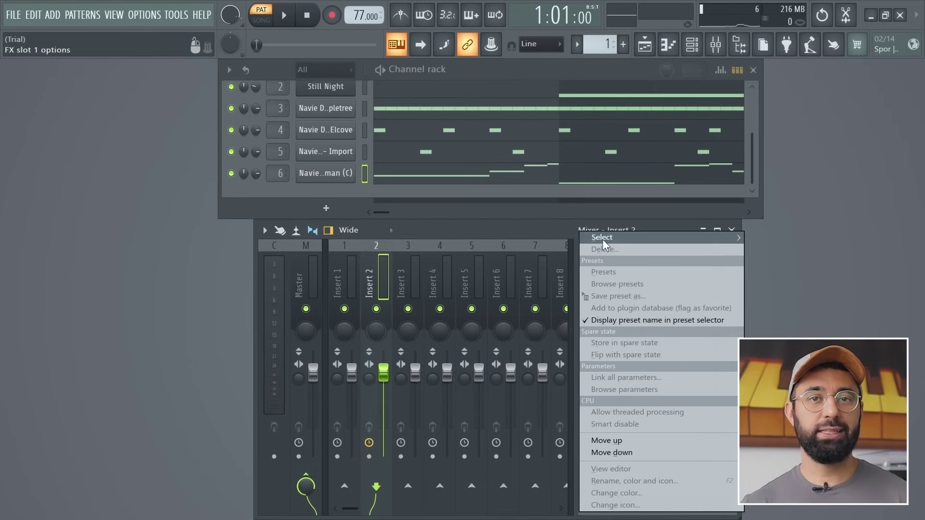
{"action": "mouse_move", "coordinate": [603, 239]}
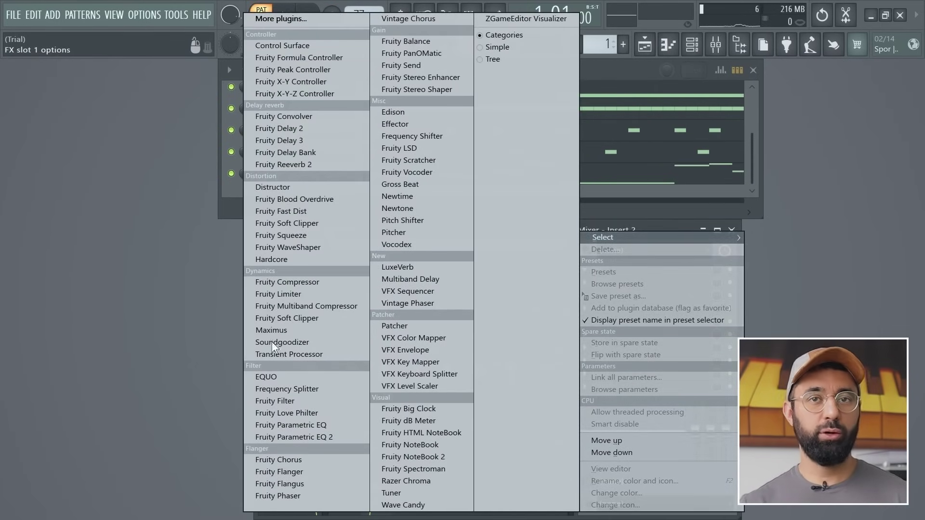
{"action": "left_click", "coordinate": [282, 438]}
{"action": "left_click", "coordinate": [544, 224]}
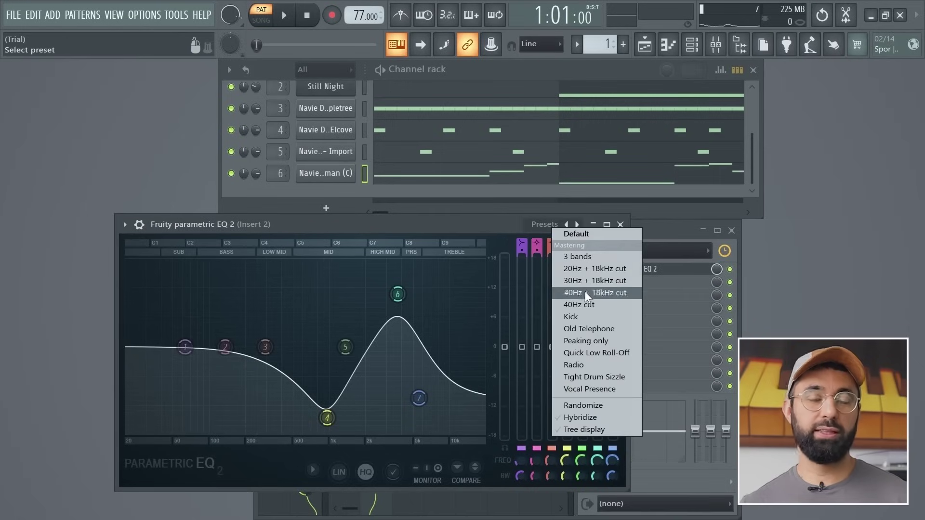
{"action": "left_click", "coordinate": [585, 328]}
{"action": "key", "text": "space"}
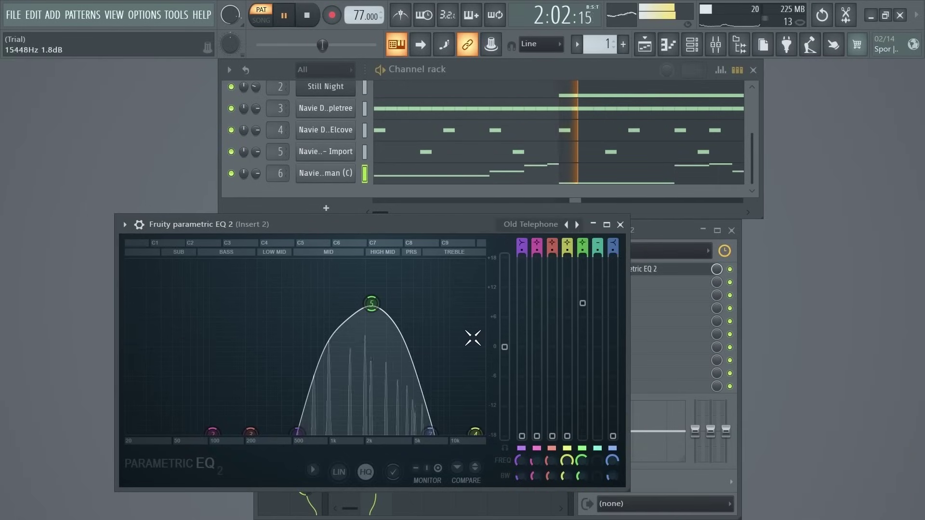
Stop the playback and shift band 5 of Insert 2's Fruity Parametric EQ 2 to a slightly higher frequency.
{"action": "key", "text": "space"}
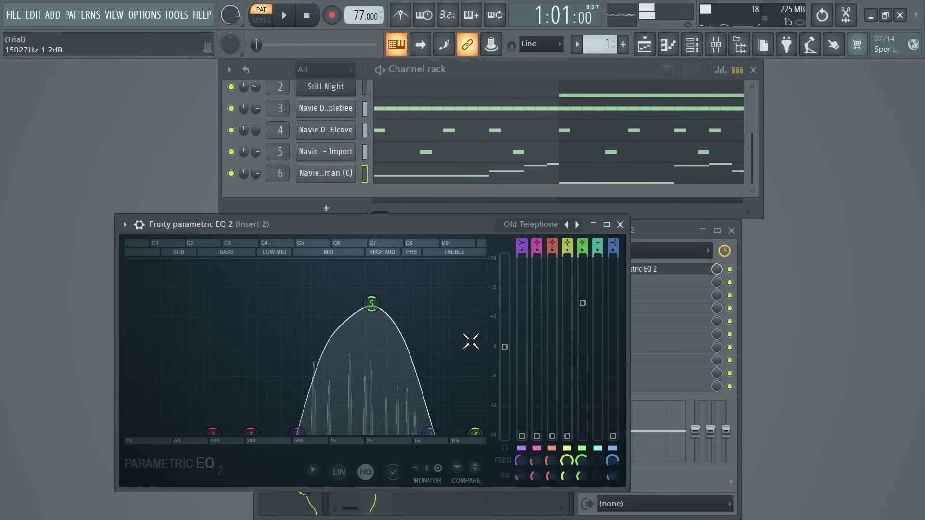
{"action": "left_click_drag", "start_coordinate": [372, 303], "coordinate": [392, 304]}
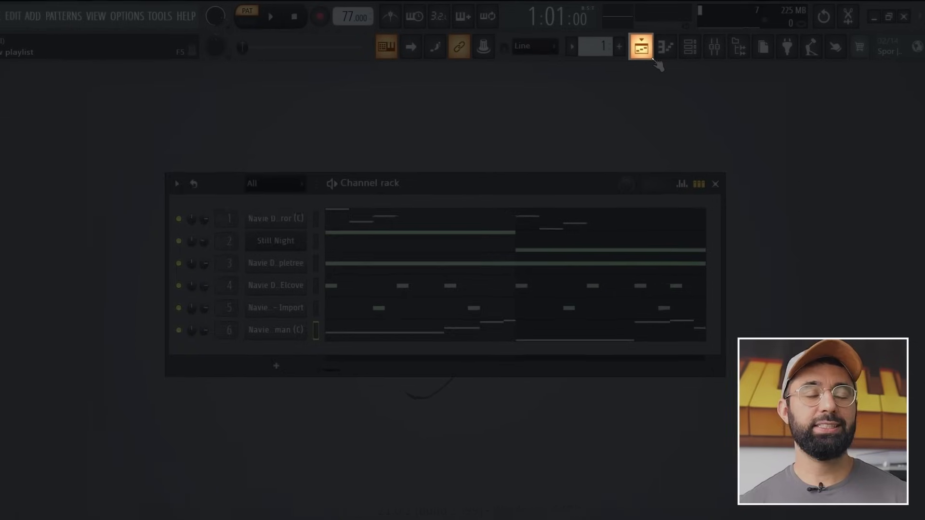
Play Pattern 1, switch to the empty Pattern 2 during playback to compare them, and stop the playback.
{"action": "left_click", "coordinate": [535, 110]}
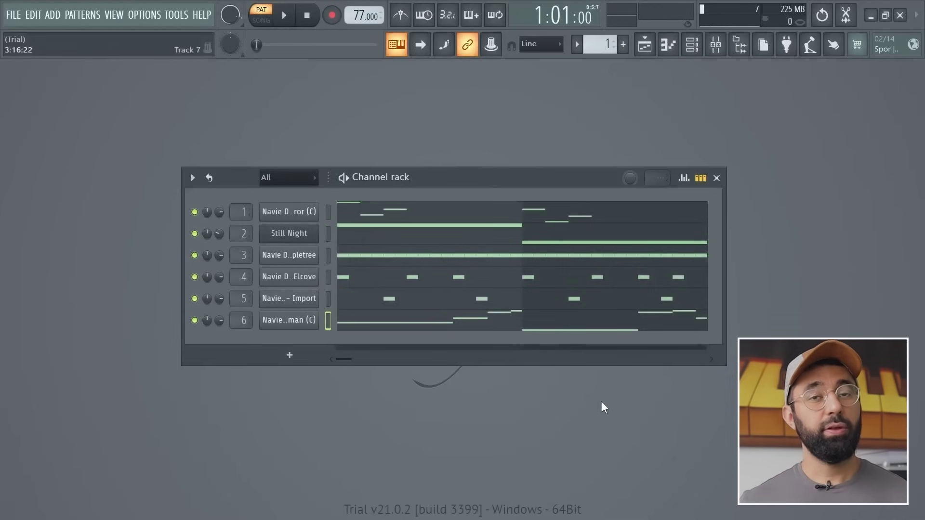
{"action": "key", "text": "space"}
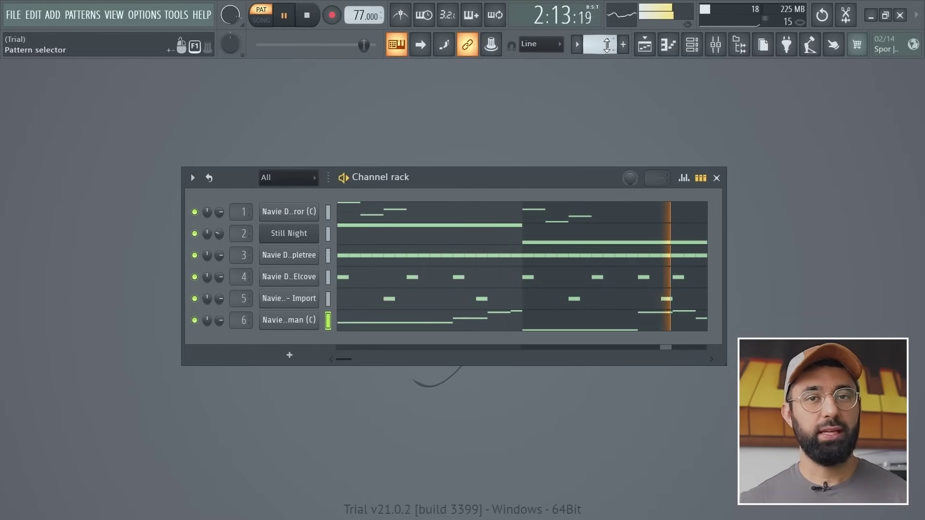
{"action": "left_click_drag", "start_coordinate": [607, 45], "coordinate": [607, 40]}
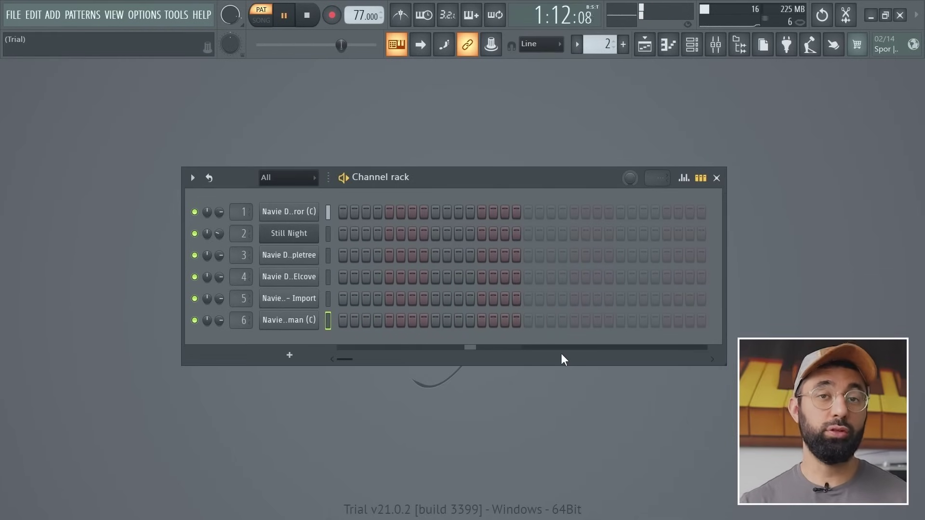
{"action": "key", "text": "space"}
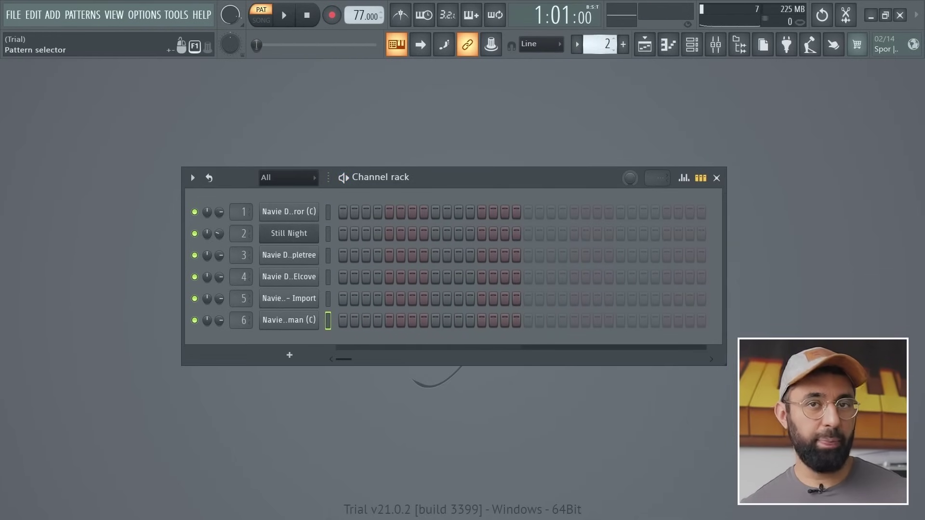
Return to Pattern 1 and clone it as a second pattern.
{"action": "scroll", "coordinate": [601, 45], "scroll_direction": "down", "scroll_amount": 1}
{"action": "left_click", "coordinate": [601, 45]}
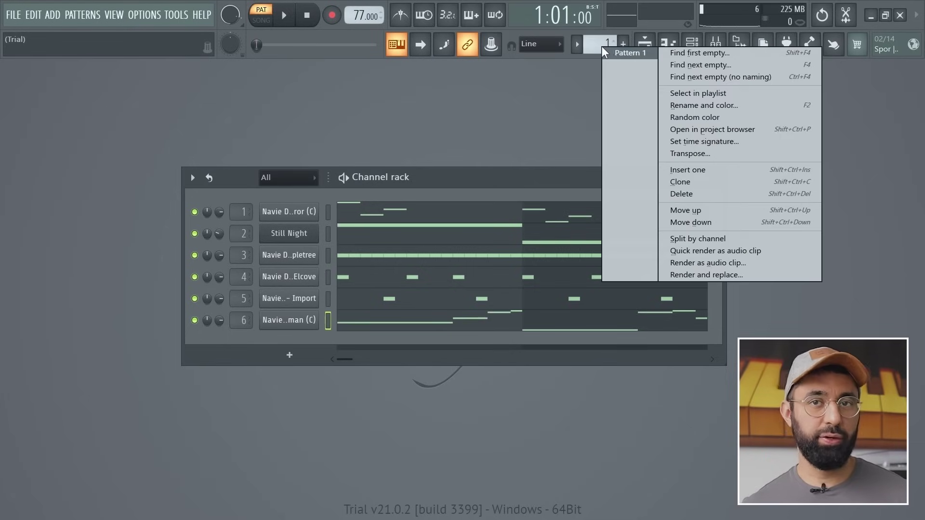
{"action": "left_click", "coordinate": [680, 181]}
Delete all Still Night notes from Pattern 2 in the piano roll, close it, and play back the pattern.
{"action": "left_click", "coordinate": [508, 239]}
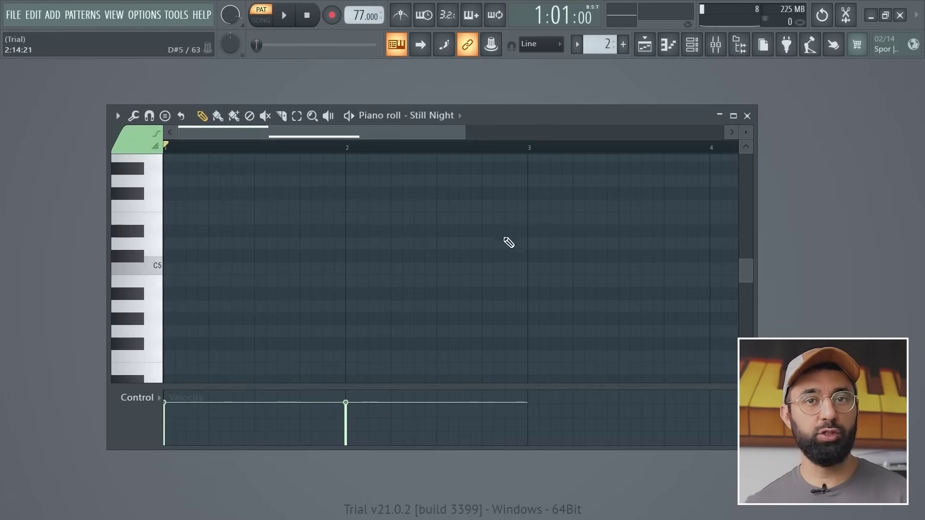
{"action": "key", "text": "ctrl+a"}
{"action": "key", "text": "Delete"}
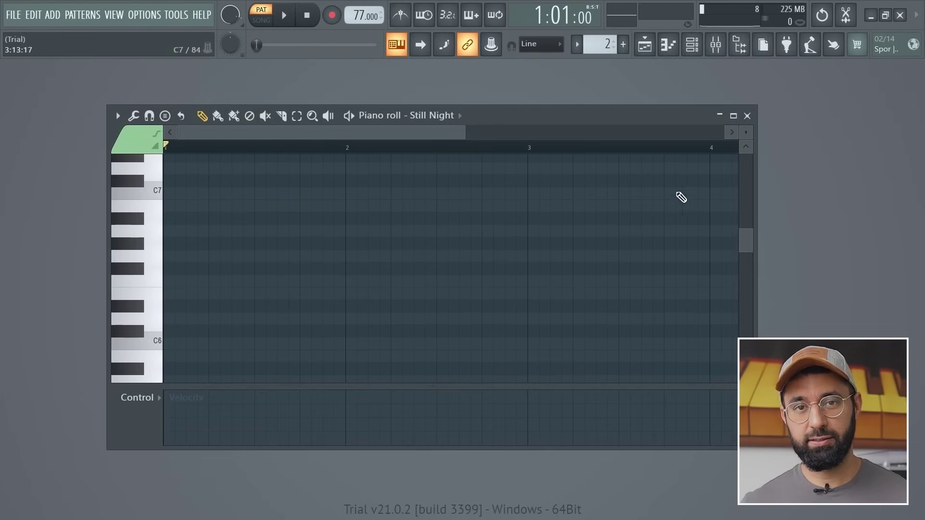
{"action": "left_click", "coordinate": [747, 116]}
{"action": "key", "text": "space"}
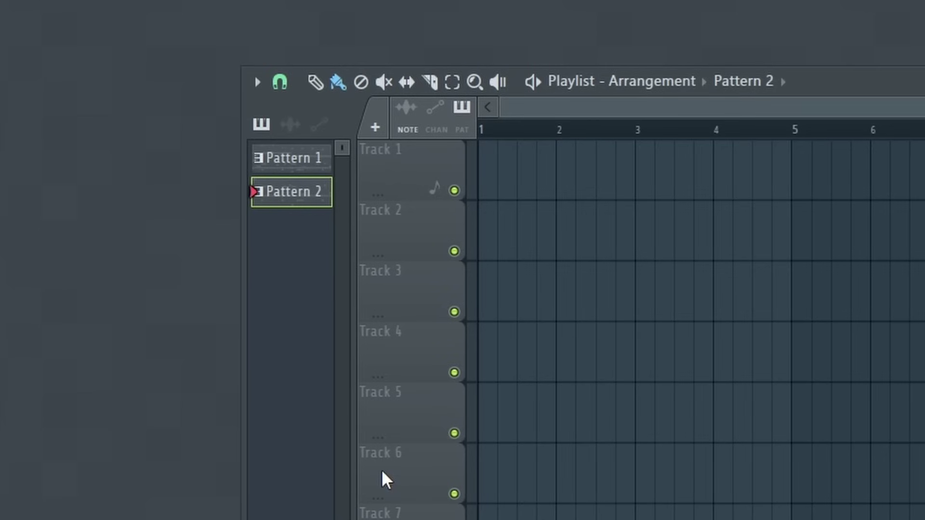
Place Pattern 2 clips on Track 1 of the playlist, one after another, starting at bars 1, 3 and 5.
{"action": "left_click_drag", "start_coordinate": [304, 199], "coordinate": [486, 180]}
{"action": "left_click_drag", "start_coordinate": [289, 191], "coordinate": [643, 182]}
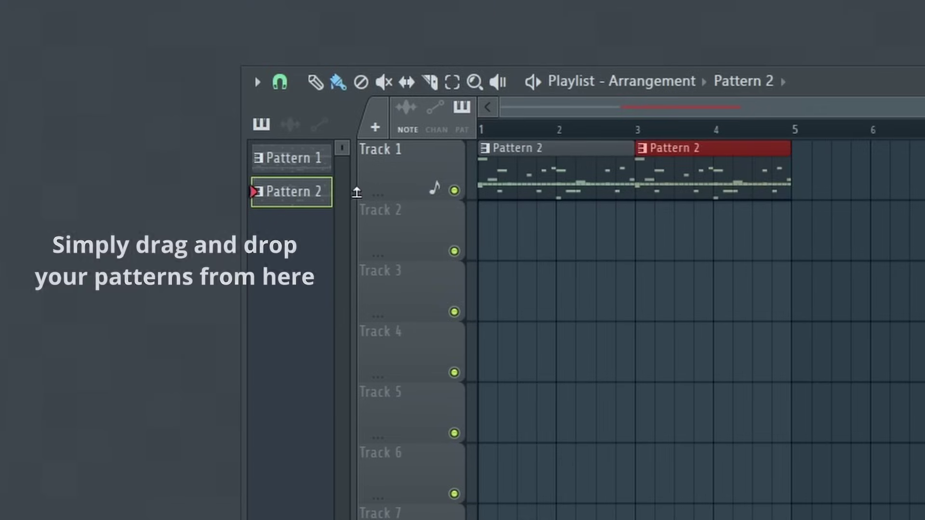
{"action": "left_click_drag", "start_coordinate": [314, 207], "coordinate": [794, 196]}
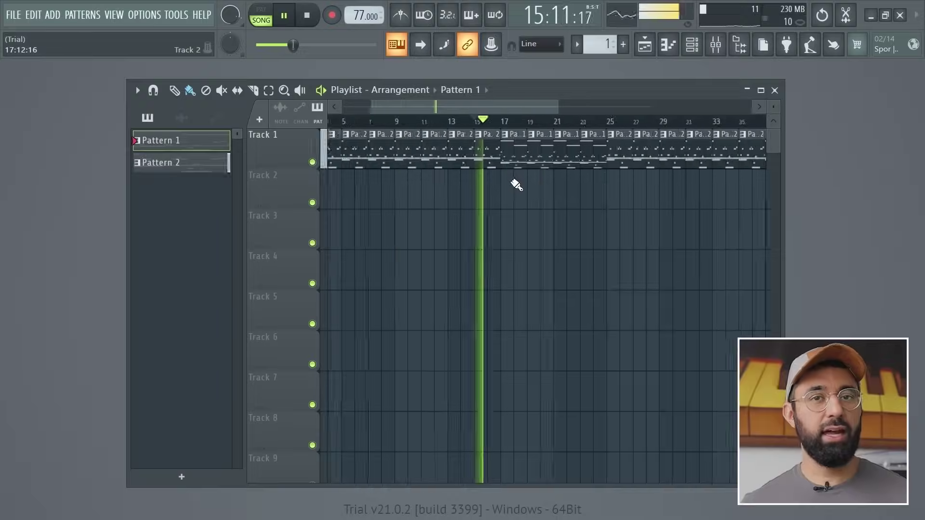
Play the arrangement through the change from Pattern 2 to Pattern 1 at bar 17, and stop the playback.
{"action": "scroll", "coordinate": [516, 186], "scroll_direction": "up", "scroll_amount": 5}
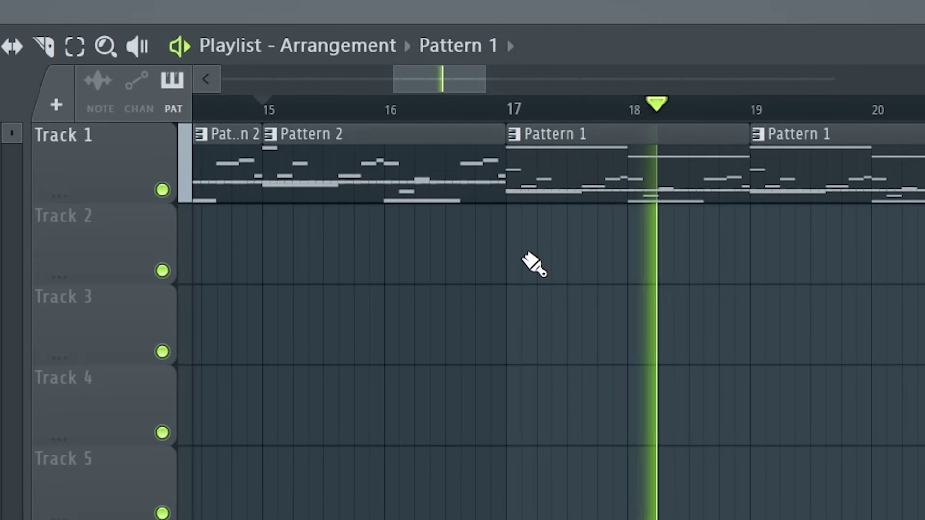
{"action": "scroll", "coordinate": [535, 264], "scroll_direction": "down", "scroll_amount": 3}
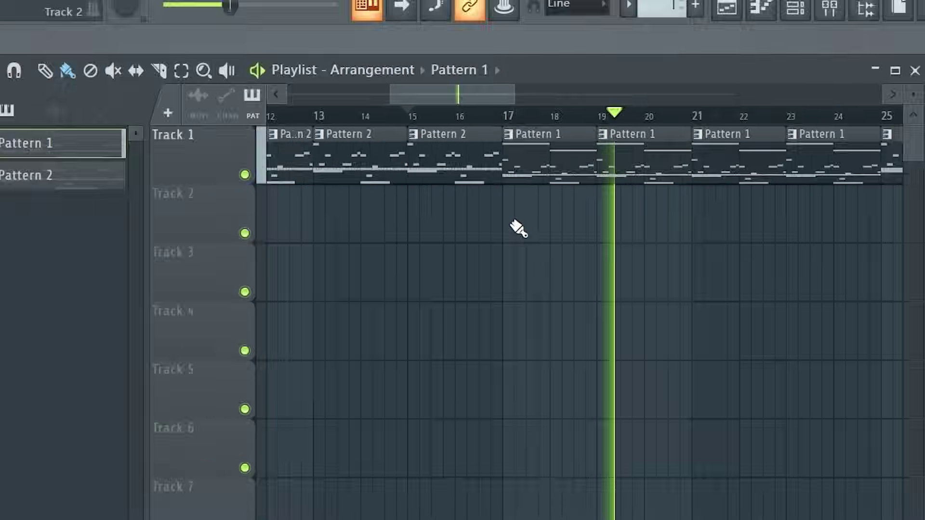
{"action": "key", "text": "space"}
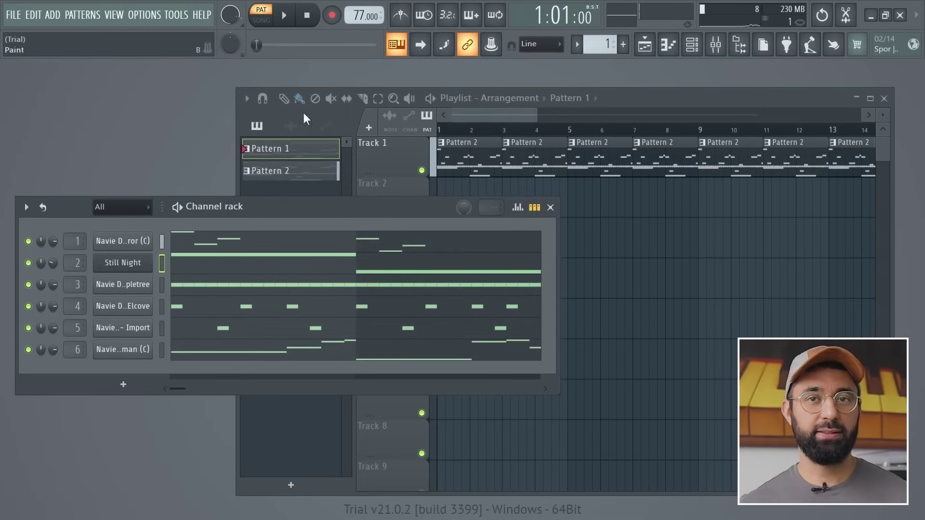
Compare playback of Pattern 1 in pattern mode with the playlist arrangement in song mode, and stop the playback.
{"action": "key", "text": "space"}
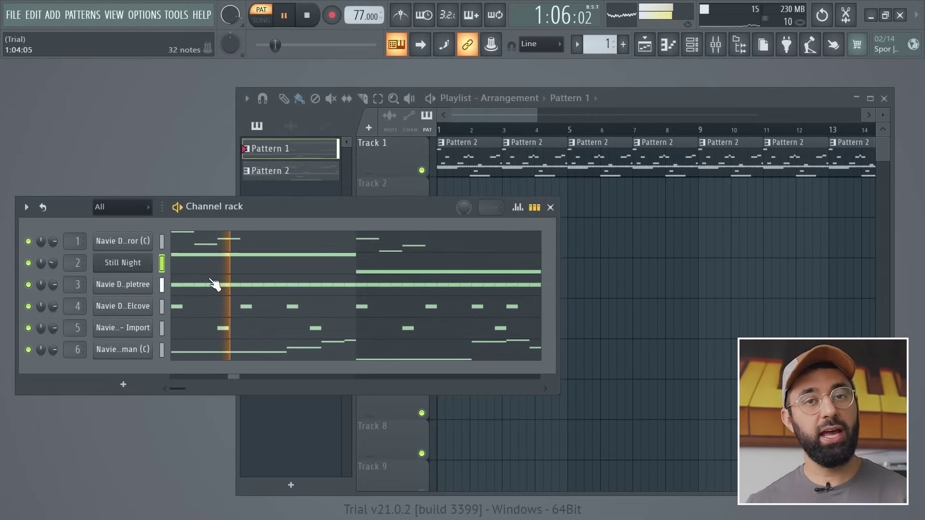
{"action": "key", "text": "space"}
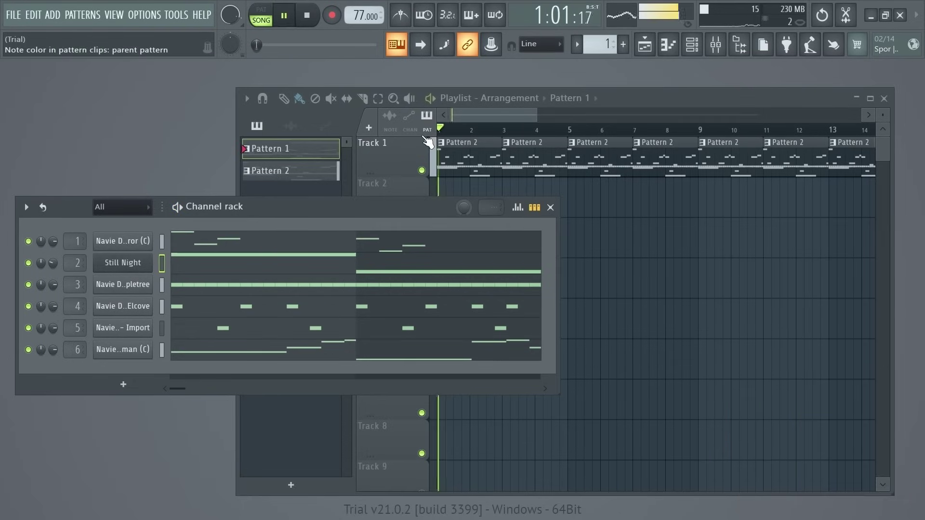
{"action": "key", "text": "space"}
{"action": "left_click", "coordinate": [481, 114]}
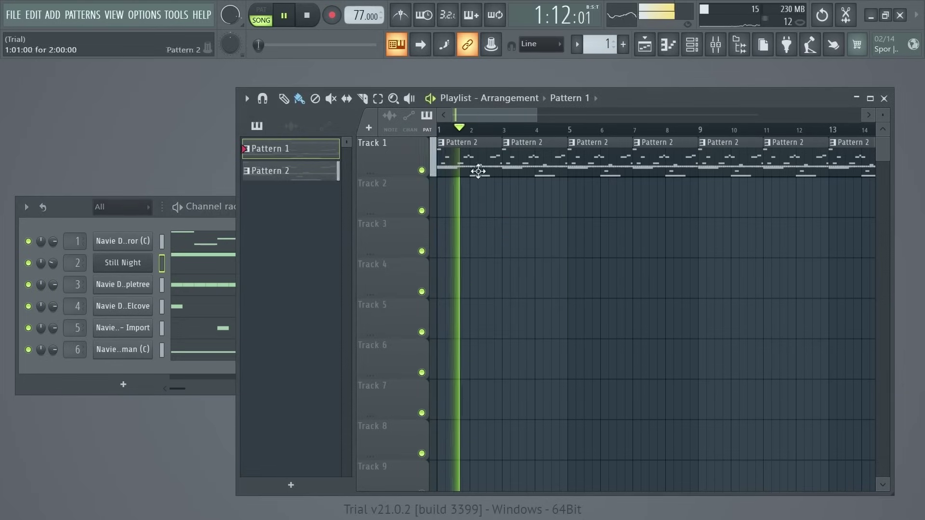
{"action": "key", "text": "space"}
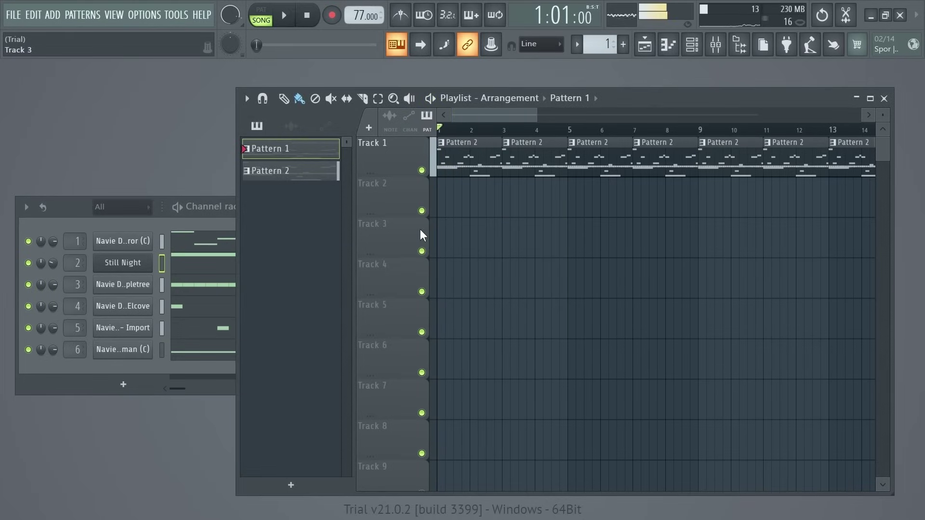